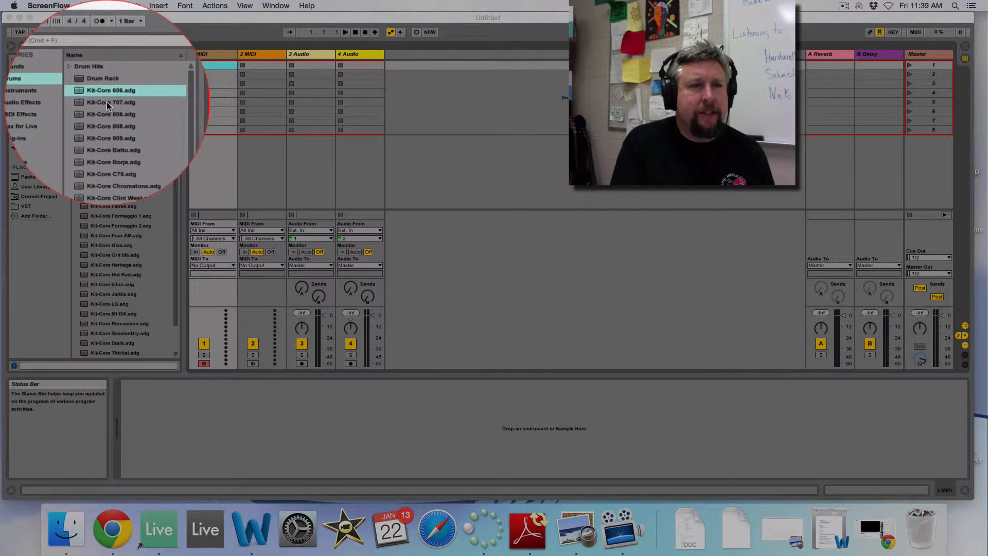
Load Kit-Core 707 onto the first MIDI track and Kit-Core 808 onto the second MIDI track.
{"action": "left_click", "coordinate": [106, 102]}
{"action": "left_click_drag", "start_coordinate": [132, 102], "coordinate": [214, 101]}
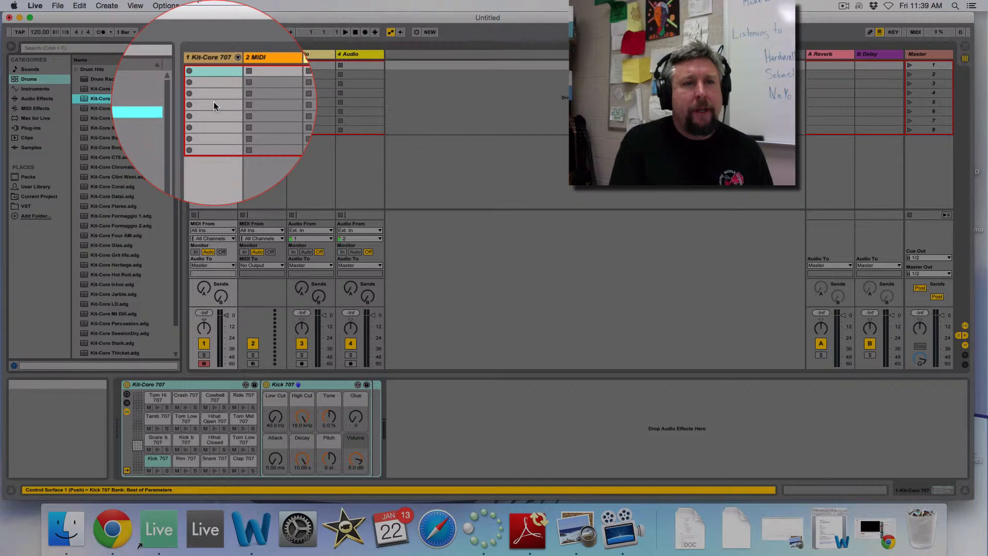
{"action": "left_click", "coordinate": [111, 109]}
{"action": "left_click_drag", "start_coordinate": [112, 110], "coordinate": [261, 102]}
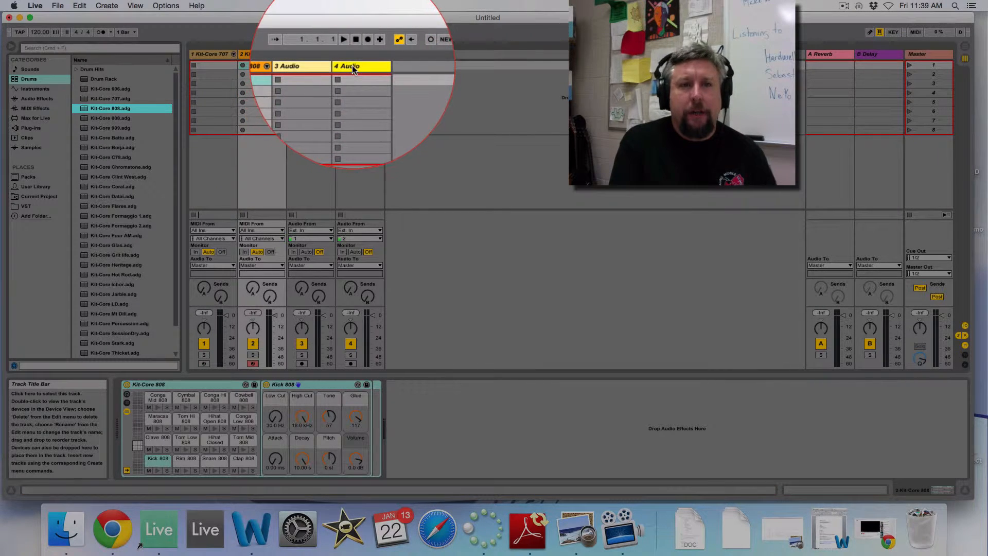
Replace the two audio tracks with new tracks holding Kit-Core 909 and Kit-Core Four AM.
{"action": "left_click", "coordinate": [352, 66]}
{"action": "key", "text": "Delete"}
{"action": "key", "text": "Delete"}
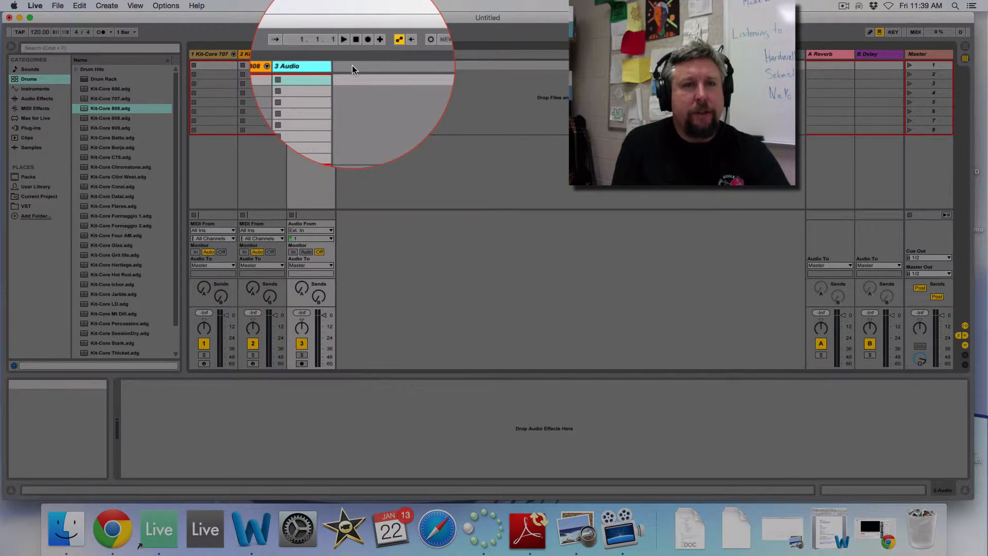
{"action": "left_click_drag", "start_coordinate": [117, 128], "coordinate": [322, 123]}
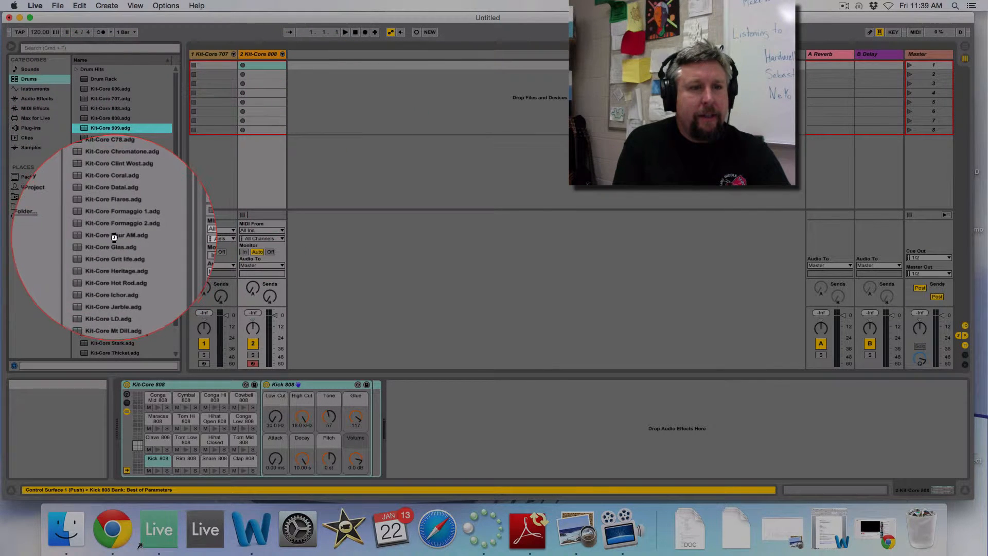
{"action": "left_click_drag", "start_coordinate": [113, 236], "coordinate": [357, 103]}
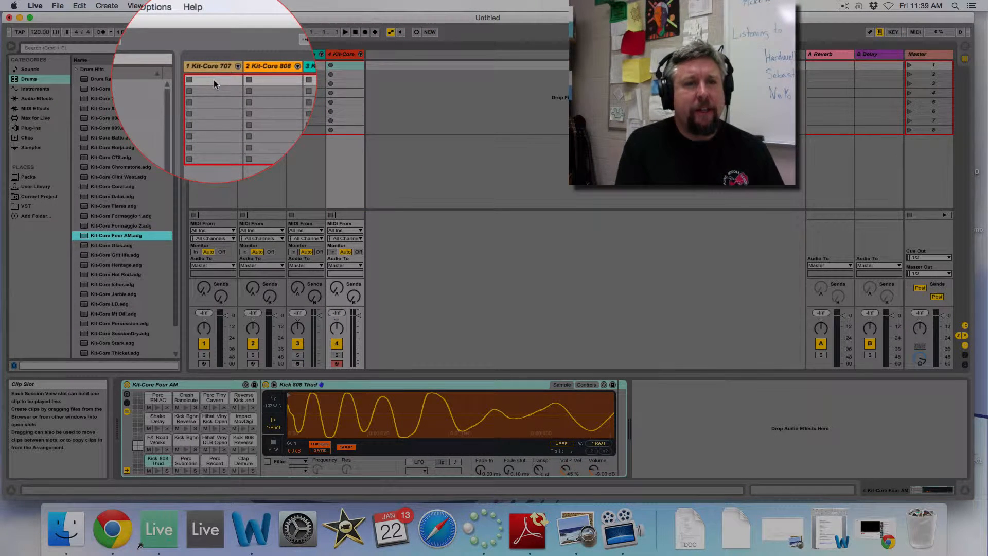
Create a MIDI clip in the first slot of the Kit-Core 707 track and set its loop length to 2 bars.
{"action": "double_click", "coordinate": [214, 79]}
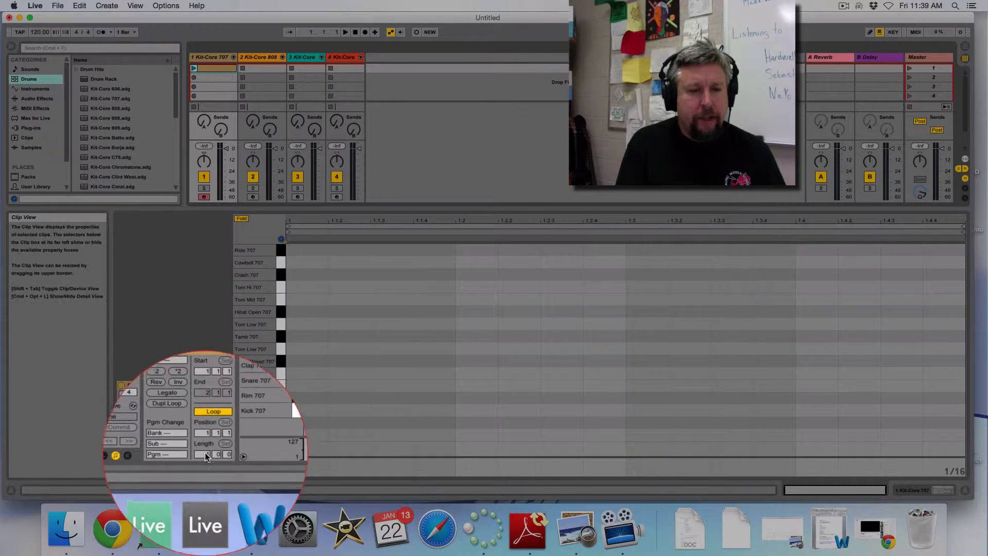
{"action": "left_click_drag", "start_coordinate": [205, 453], "coordinate": [205, 447]}
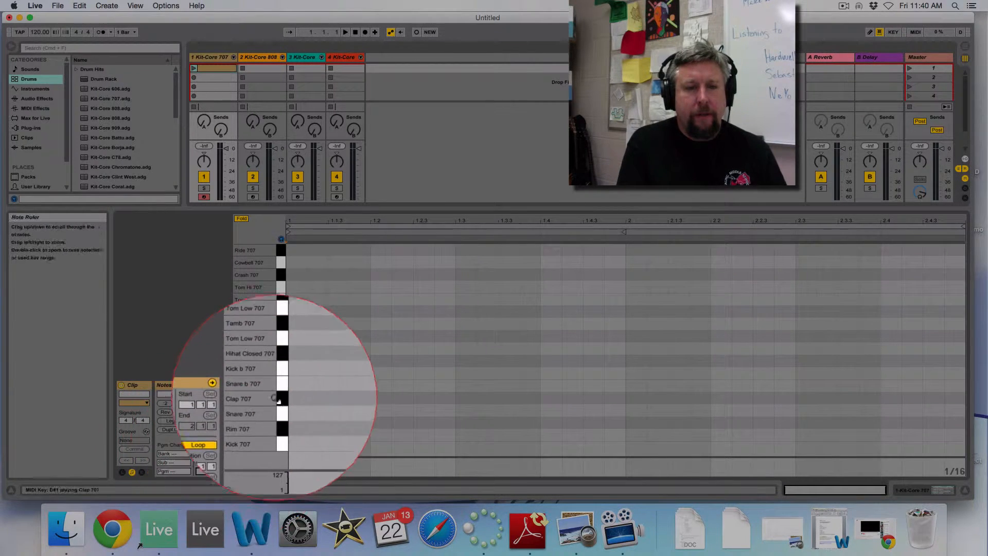
{"action": "left_click_drag", "start_coordinate": [296, 386], "coordinate": [958, 431]}
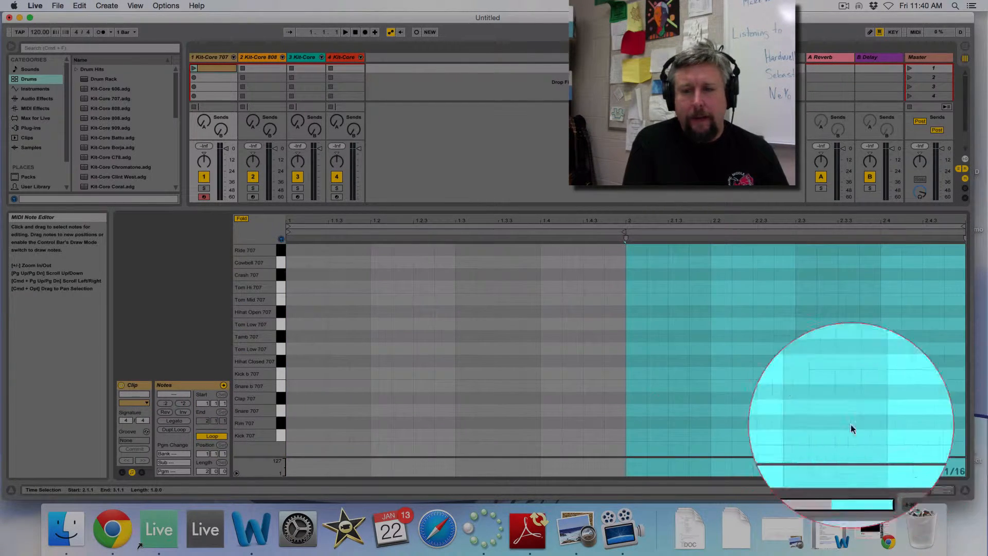
{"action": "left_click", "coordinate": [348, 390]}
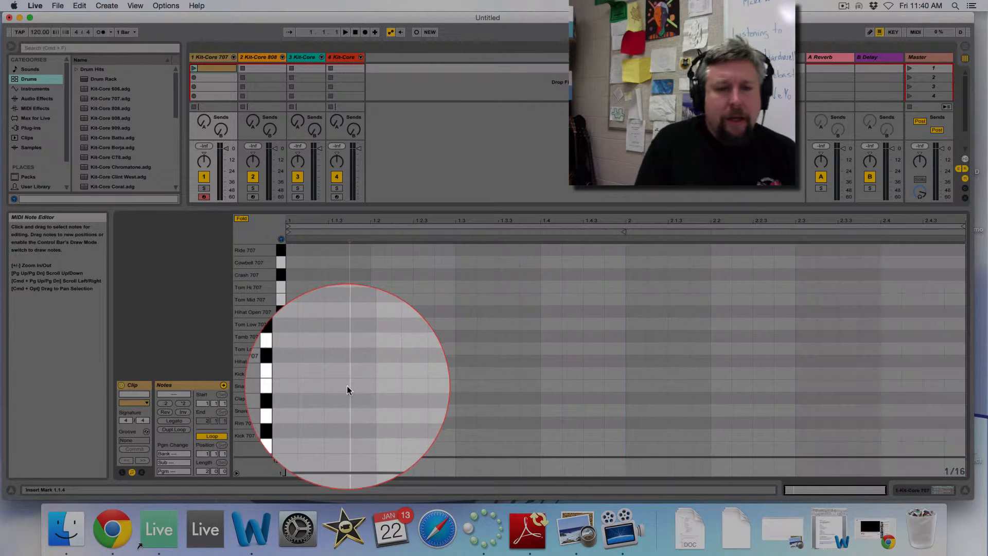
Add Kick 707 notes at 1.1 and 2.1, and Snare 707 notes at 1.2, 1.4, 2.2 and 2.4.
{"action": "double_click", "coordinate": [295, 436]}
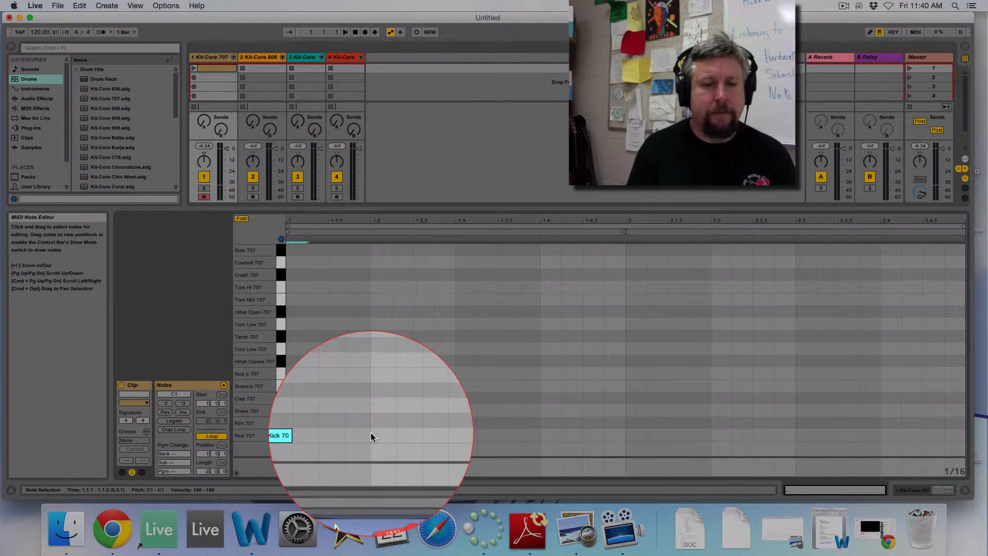
{"action": "double_click", "coordinate": [380, 410]}
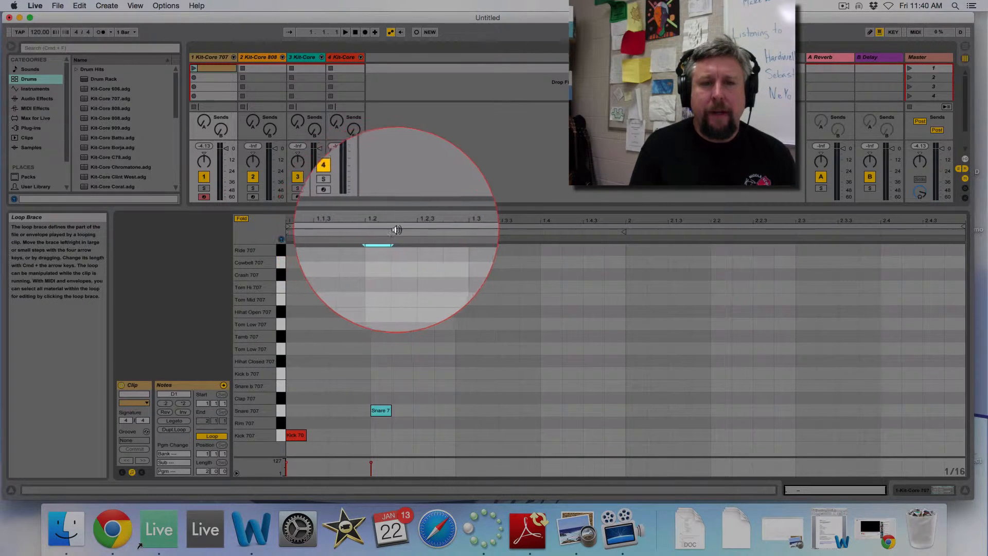
{"action": "double_click", "coordinate": [555, 407]}
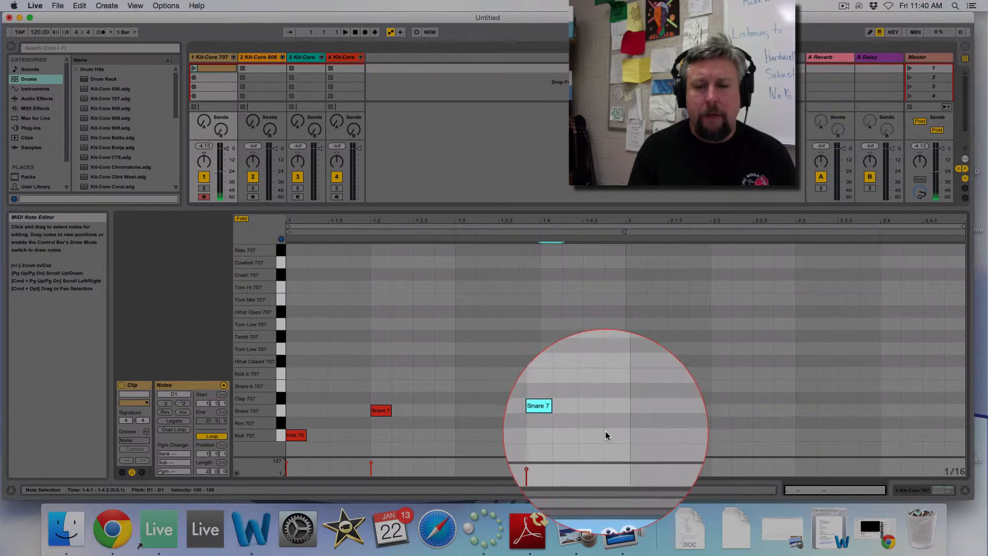
{"action": "double_click", "coordinate": [632, 434]}
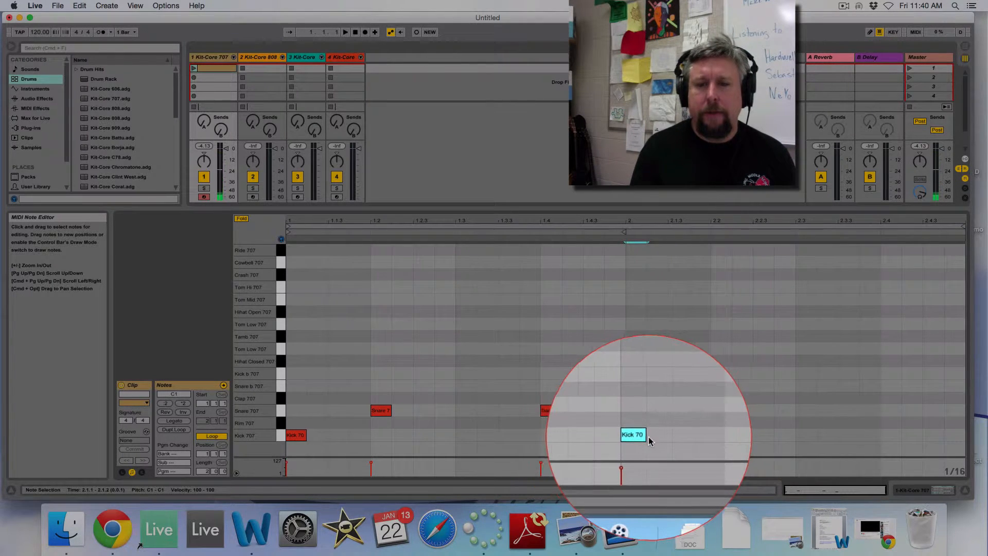
{"action": "left_click", "coordinate": [719, 415]}
{"action": "double_click", "coordinate": [720, 415]}
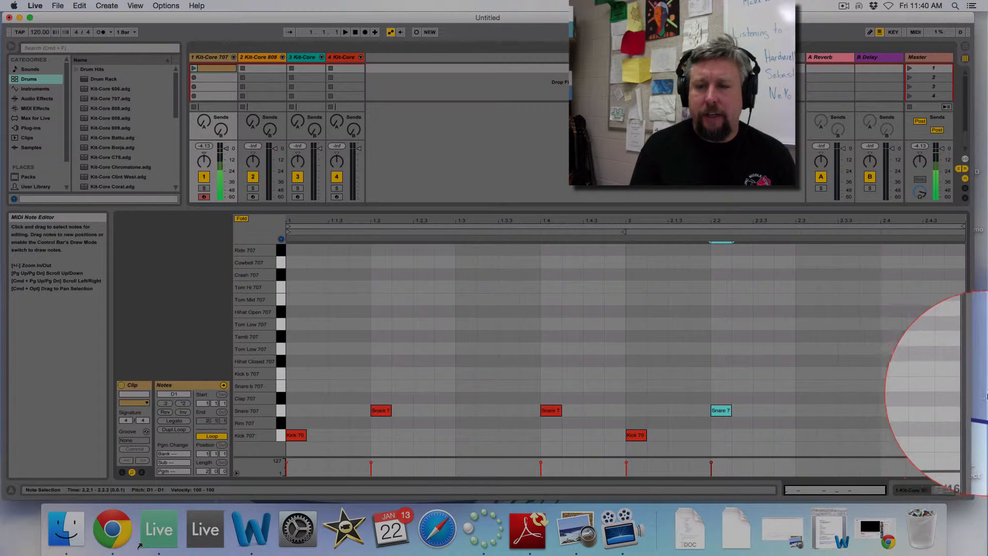
{"action": "left_click", "coordinate": [886, 414]}
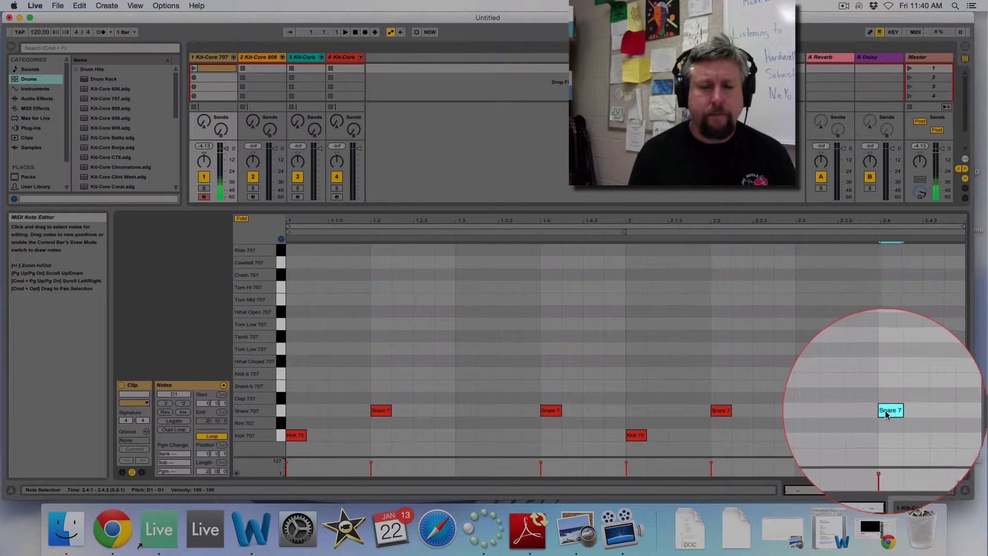
Fill bar 1 with closed hi-hat notes on every eighth note, enabling Draw Mode partway through.
{"action": "left_click", "coordinate": [300, 363]}
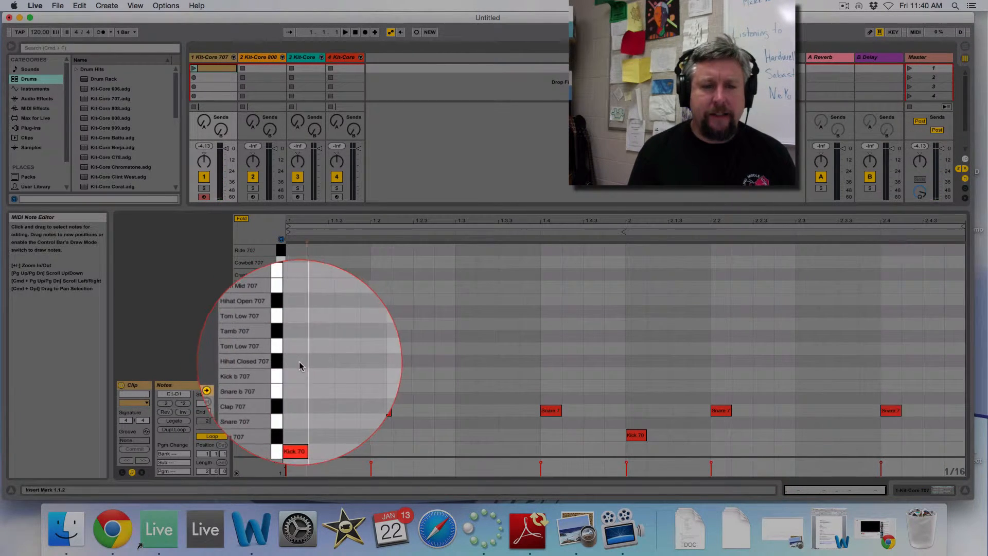
{"action": "double_click", "coordinate": [298, 361]}
{"action": "double_click", "coordinate": [337, 360]}
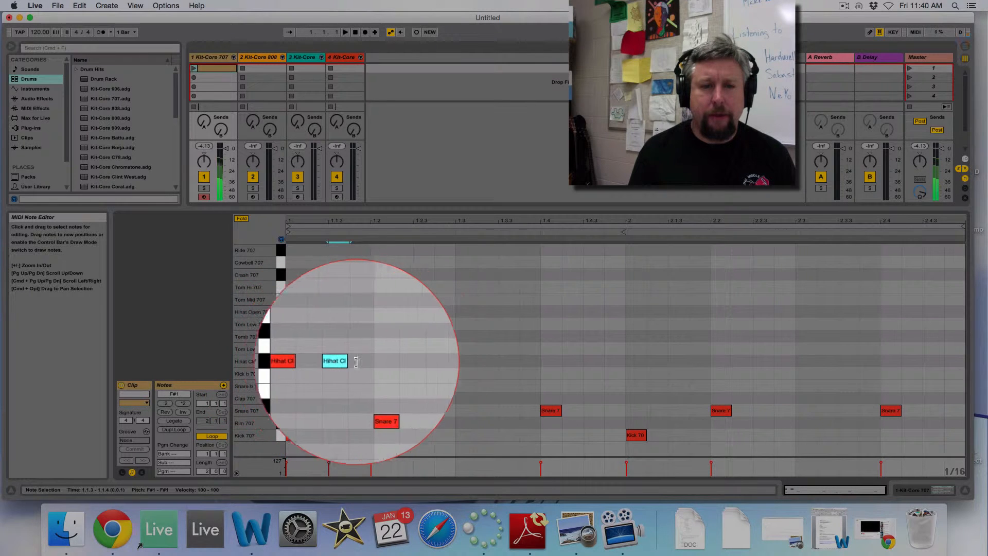
{"action": "double_click", "coordinate": [383, 363]}
{"action": "double_click", "coordinate": [424, 362]}
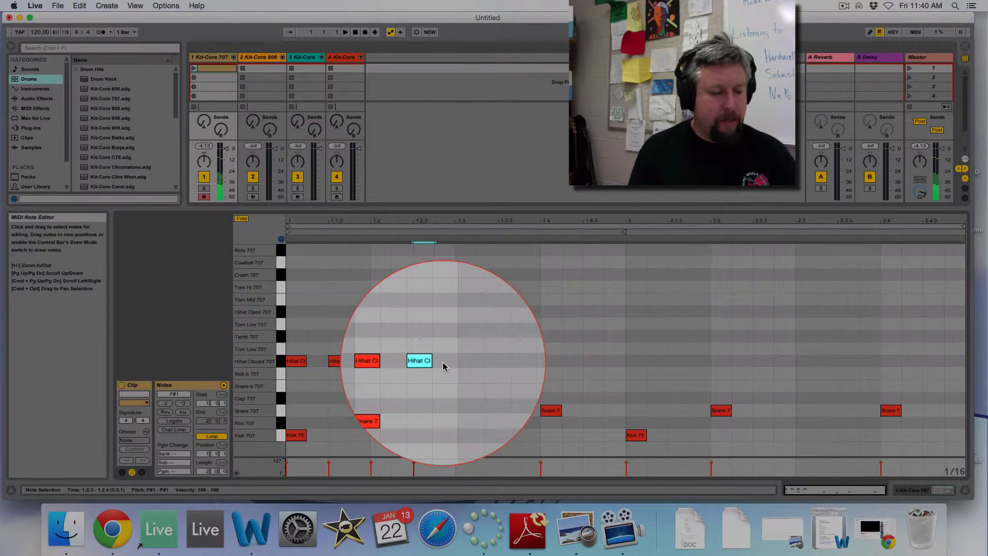
{"action": "key", "text": "b"}
{"action": "left_click", "coordinate": [467, 362]}
{"action": "left_click", "coordinate": [506, 361]}
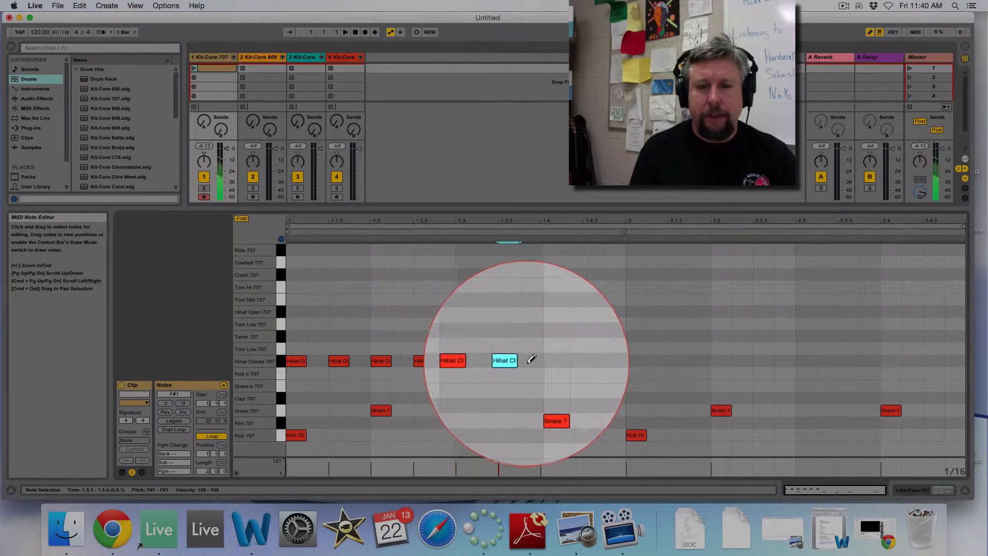
{"action": "left_click", "coordinate": [551, 362]}
{"action": "left_click", "coordinate": [581, 362]}
{"action": "left_click", "coordinate": [576, 361]}
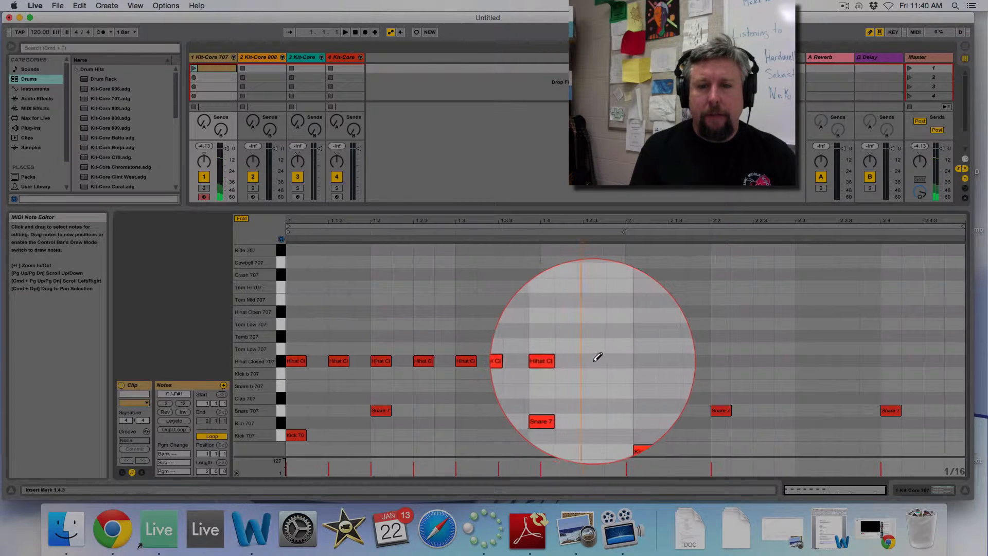
Draw closed hi-hat notes on every eighth note of bar 2.
{"action": "left_click", "coordinate": [636, 361]}
{"action": "left_click", "coordinate": [678, 361]}
{"action": "left_click", "coordinate": [722, 360]}
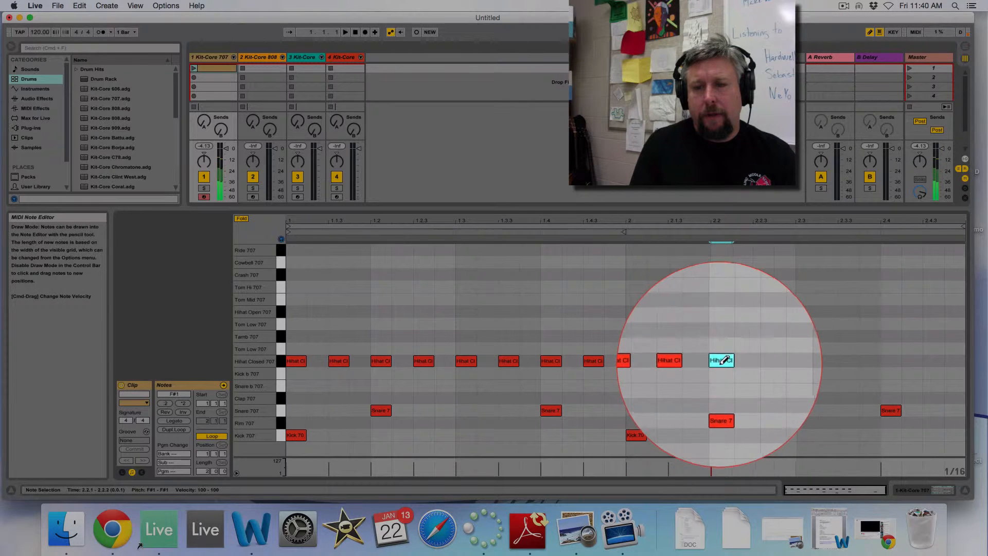
{"action": "left_click", "coordinate": [764, 360]}
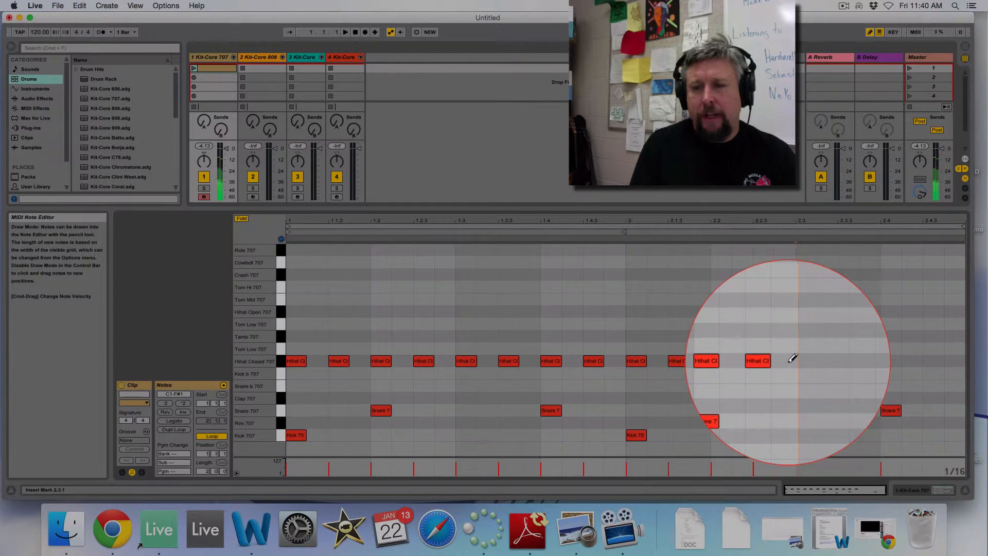
{"action": "left_click", "coordinate": [849, 361]}
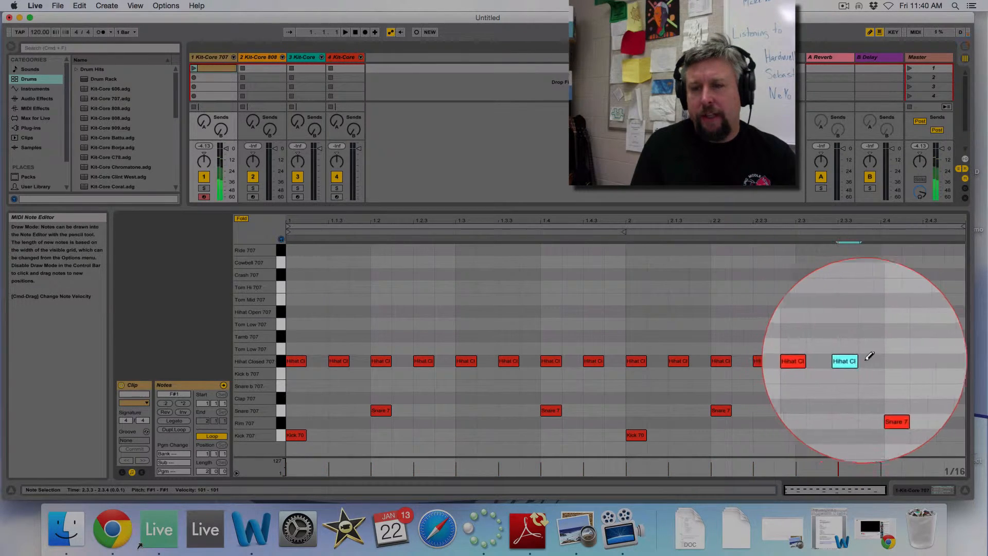
{"action": "left_click", "coordinate": [891, 360]}
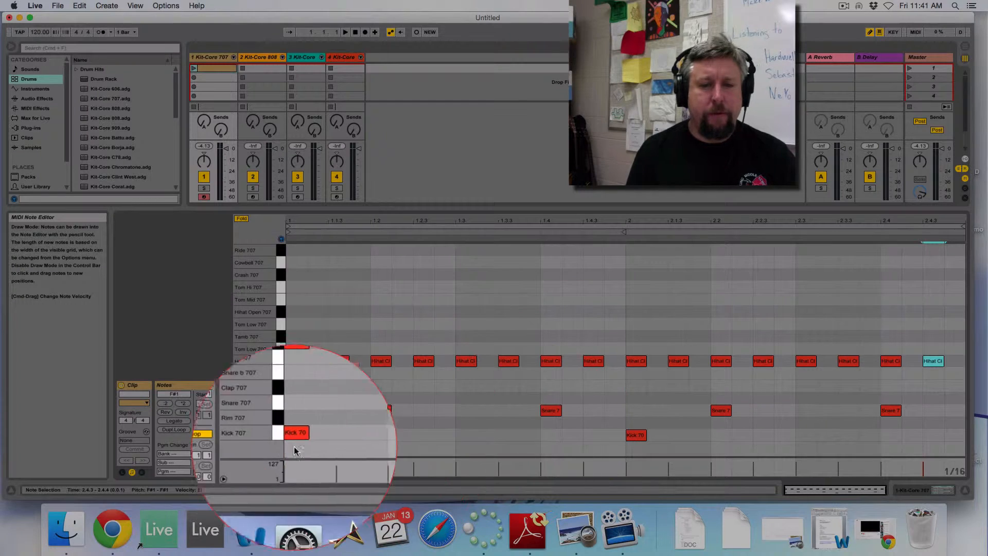
Draw additional Kick 707 notes at 1.2.3, 1.3, 1.4.3, 2.2.3 and 2.3.
{"action": "left_click", "coordinate": [425, 435]}
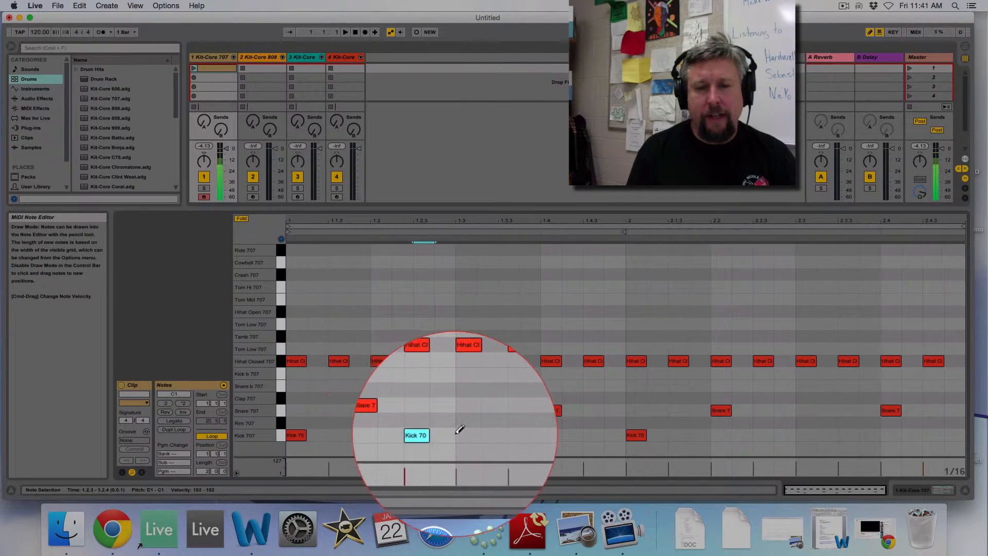
{"action": "left_click", "coordinate": [466, 435]}
{"action": "left_click", "coordinate": [594, 435]}
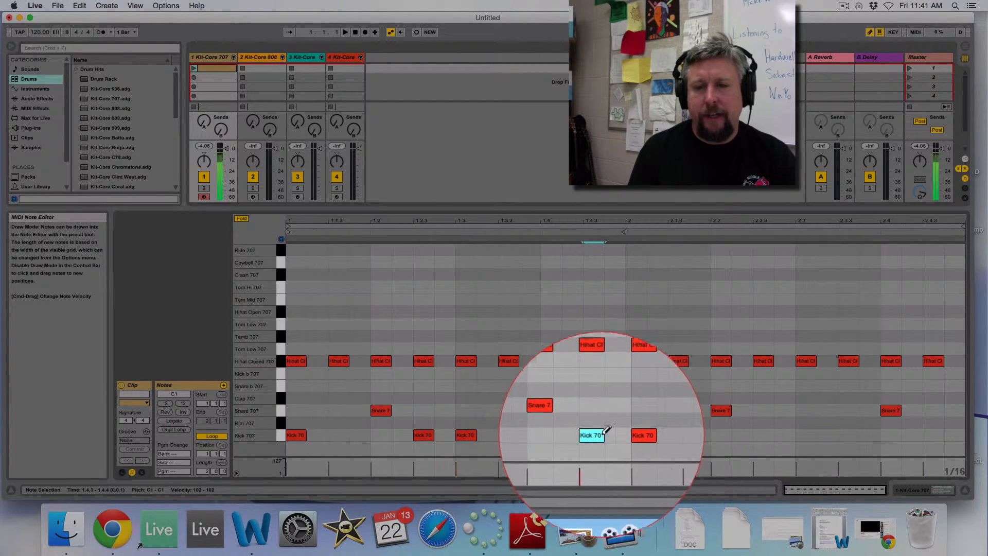
{"action": "left_click", "coordinate": [764, 435]}
{"action": "left_click", "coordinate": [806, 435]}
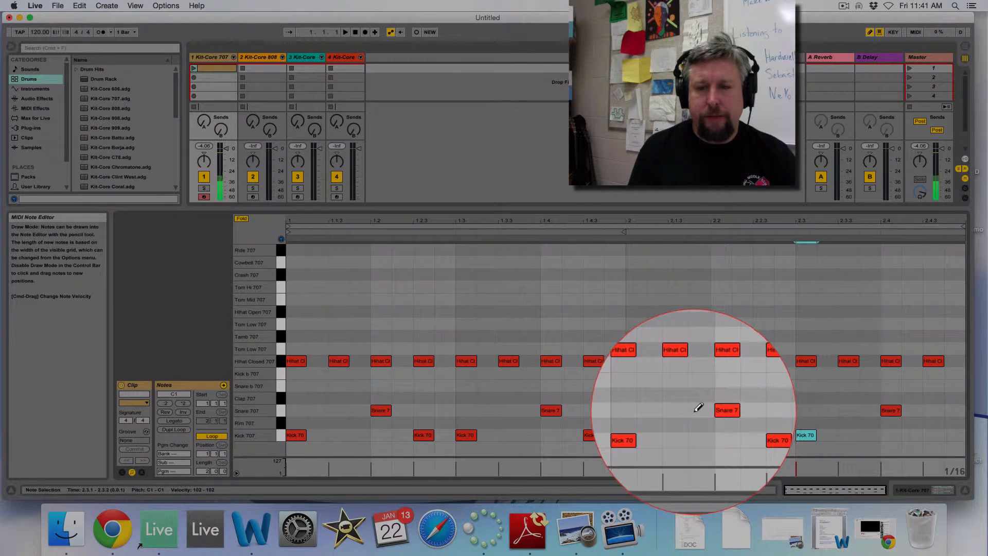
Draw a Snare 707 note at 2.1.4 and, after launching the clip, a Crash 707 note at 1.1.
{"action": "left_click", "coordinate": [699, 410]}
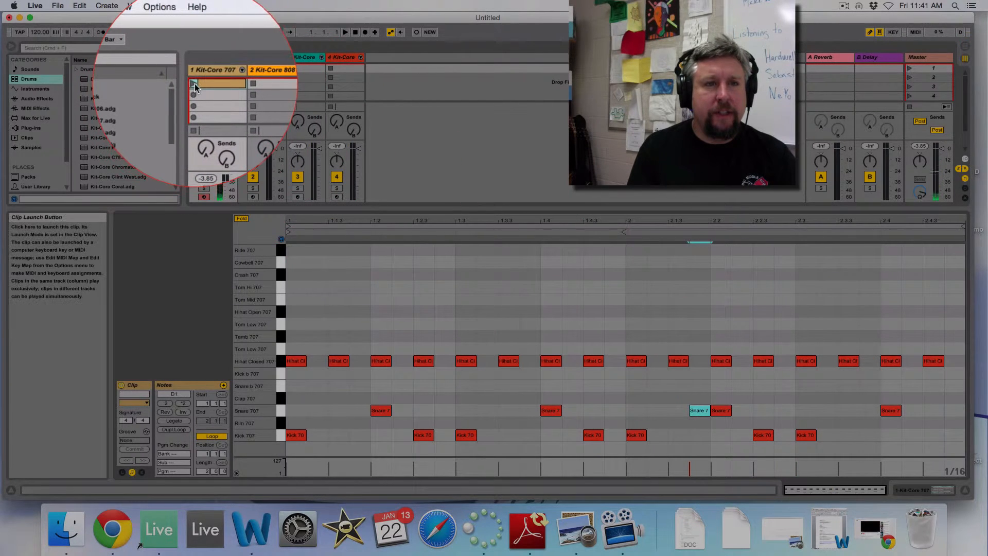
{"action": "left_click", "coordinate": [194, 83]}
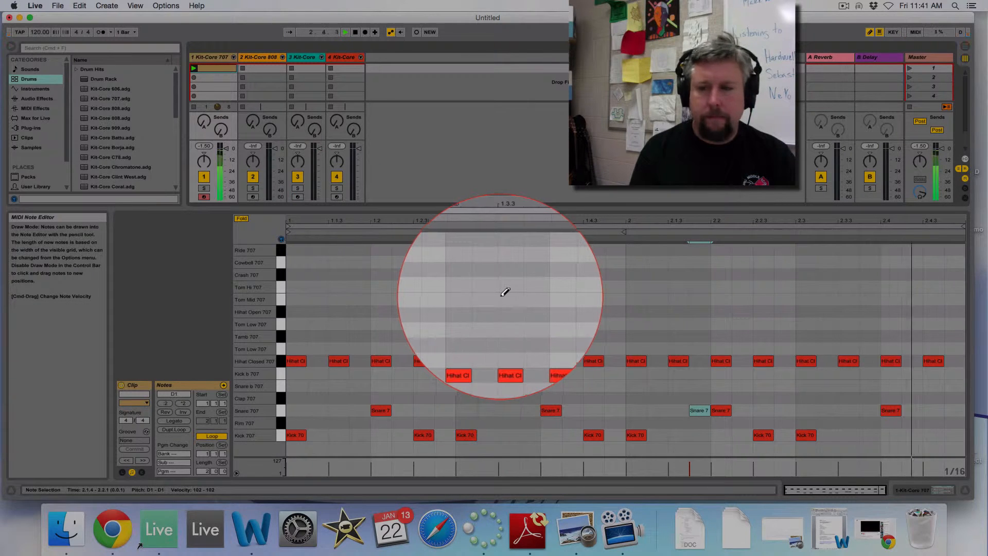
{"action": "left_click", "coordinate": [301, 271]}
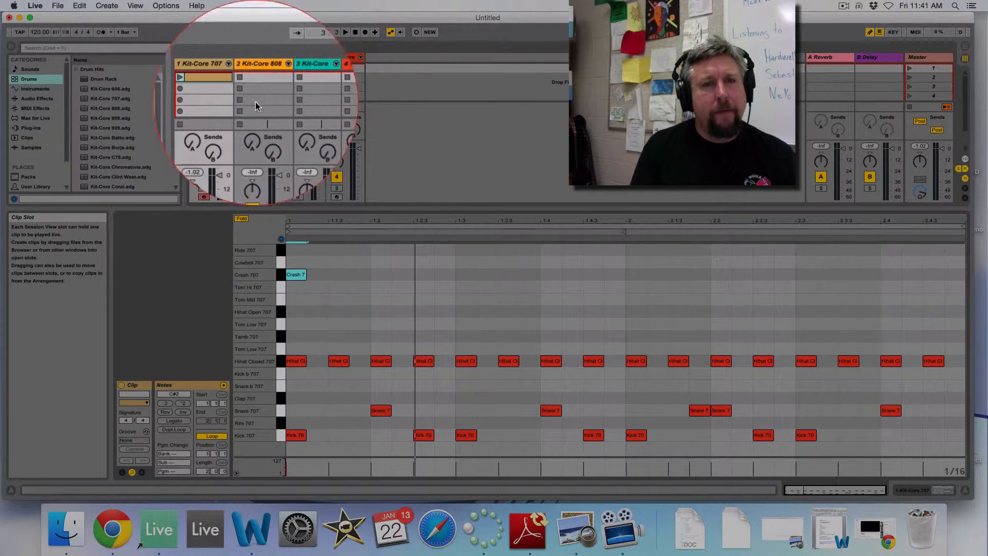
Arm the Kit-Core 808 track and create a clip in its second slot with a 2-bar loop length.
{"action": "left_click", "coordinate": [252, 197]}
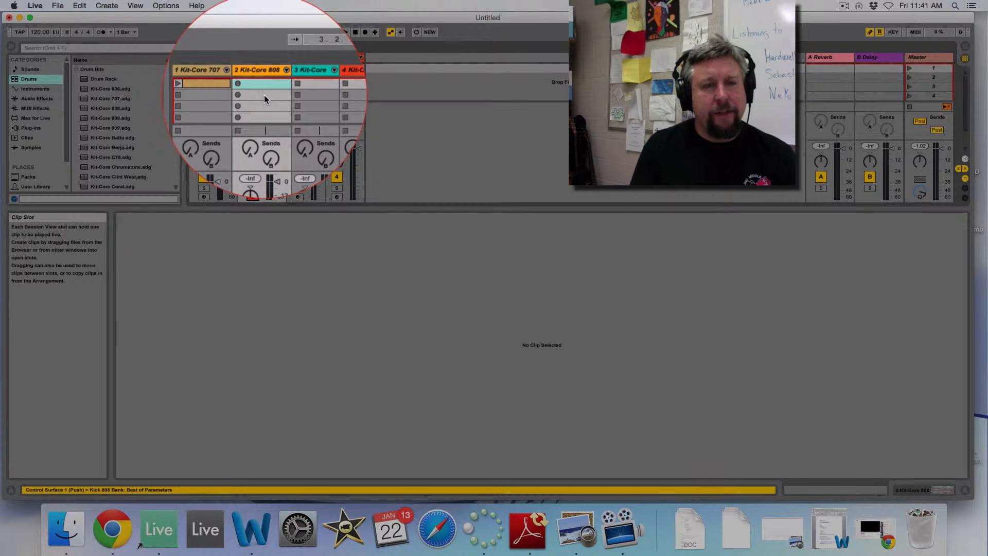
{"action": "double_click", "coordinate": [264, 95]}
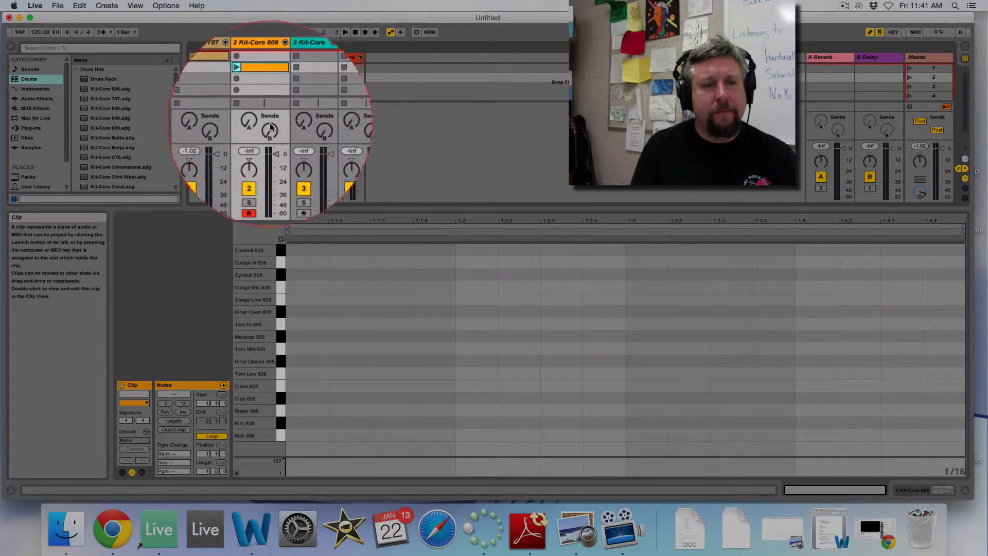
{"action": "left_click_drag", "start_coordinate": [205, 454], "coordinate": [205, 446]}
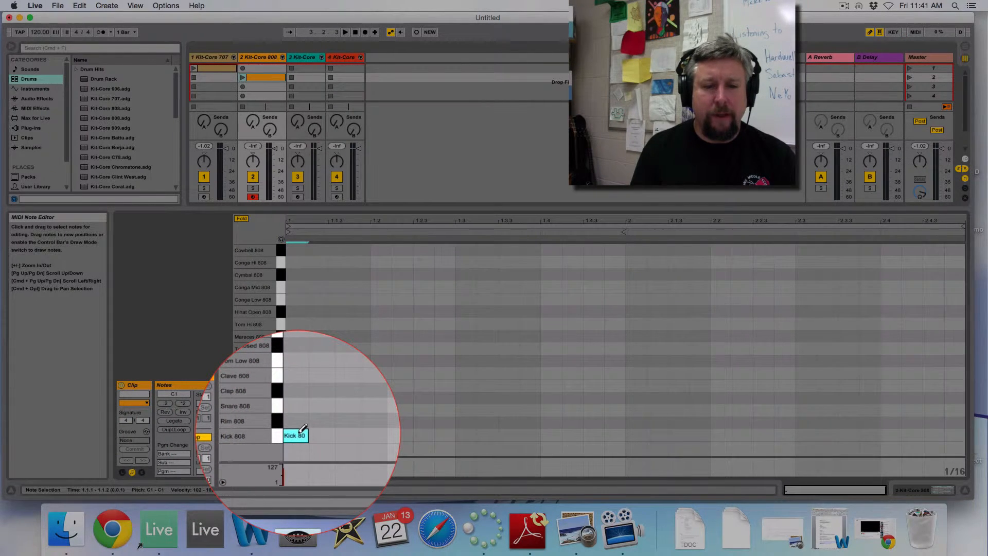
Draw Kick 808 notes at 1.1 and 2.1, and Clap 808 notes at 1.2, 1.4, 2.2 and 2.4.
{"action": "left_click", "coordinate": [550, 398]}
{"action": "left_click", "coordinate": [634, 435]}
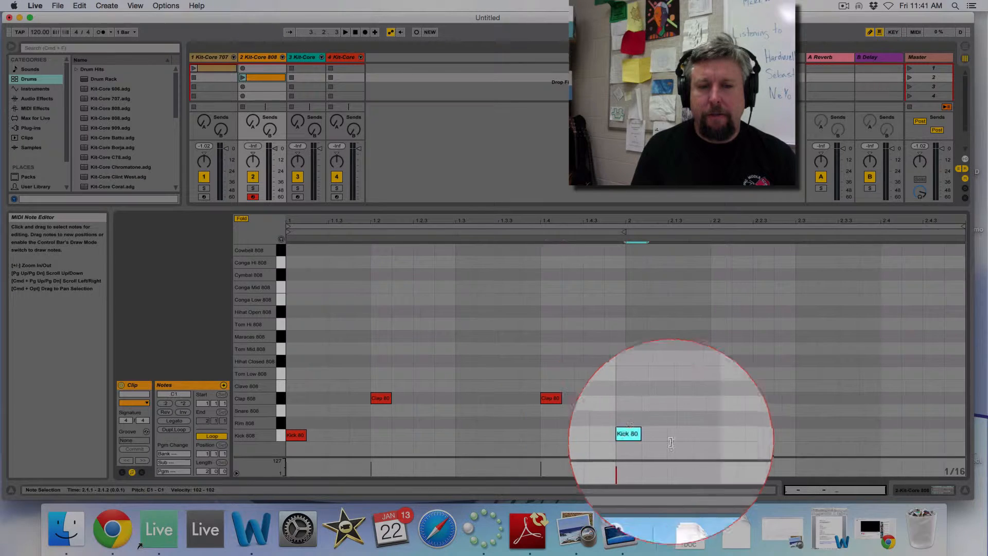
{"action": "left_click", "coordinate": [731, 398]}
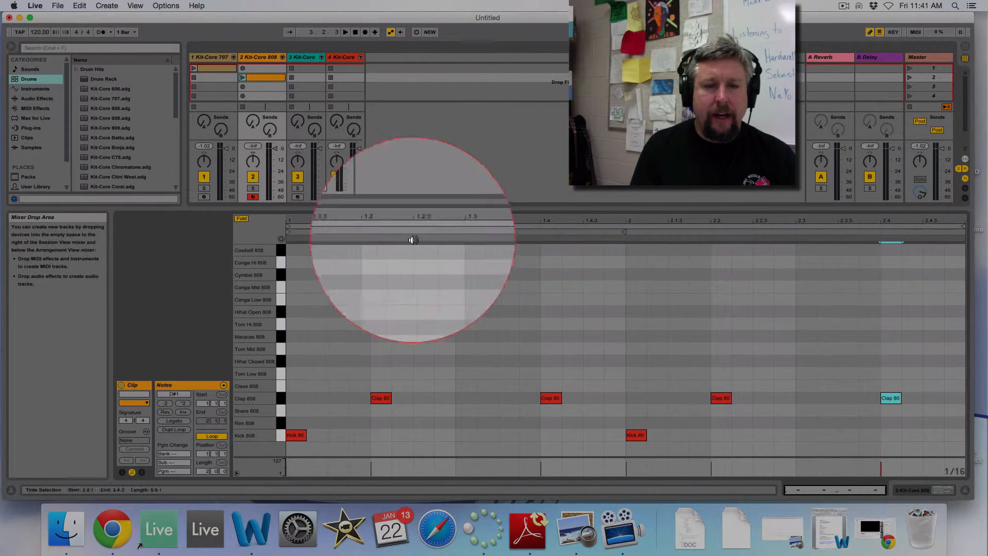
Draw Hihat Closed 808 notes on every eighth of the first bar, from 1.1 to 1.4.3.
{"action": "left_click", "coordinate": [297, 361]}
{"action": "left_click", "coordinate": [339, 362]}
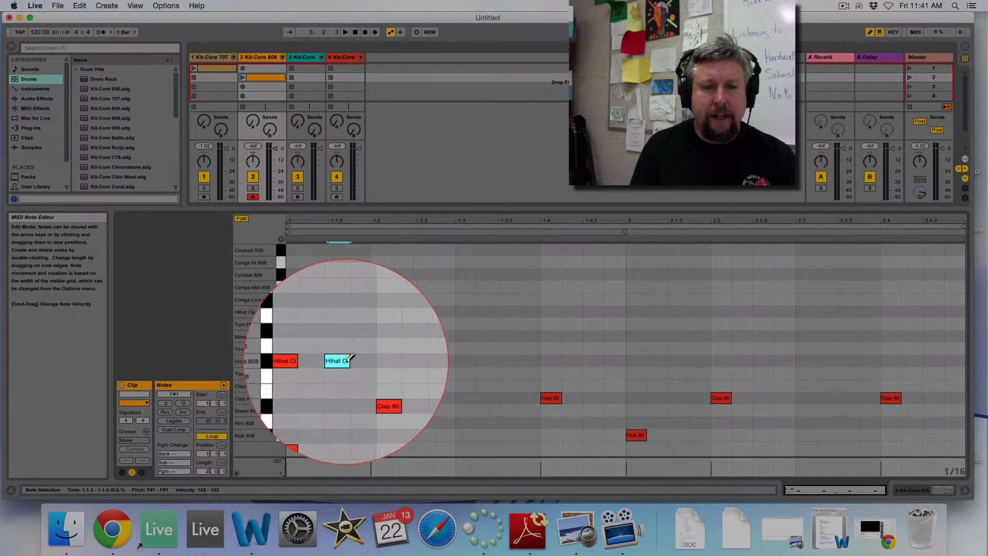
{"action": "left_click", "coordinate": [381, 361]}
{"action": "left_click", "coordinate": [423, 361]}
{"action": "left_click", "coordinate": [466, 362]}
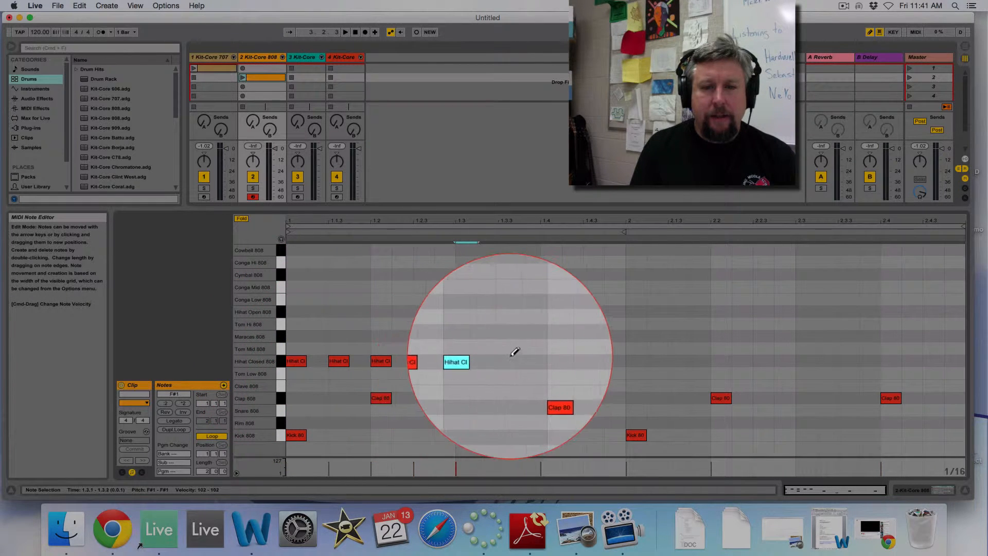
{"action": "left_click", "coordinate": [562, 361]}
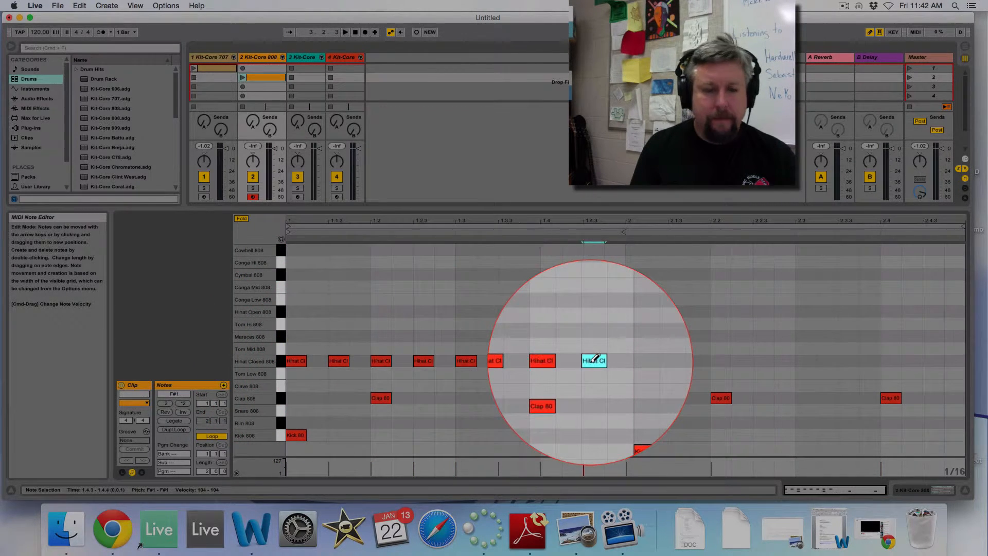
Copy the first bar's Hihat Closed 808 notes and paste them at the start of bar 2.
{"action": "key", "text": "b"}
{"action": "left_click_drag", "start_coordinate": [625, 354], "coordinate": [291, 374]}
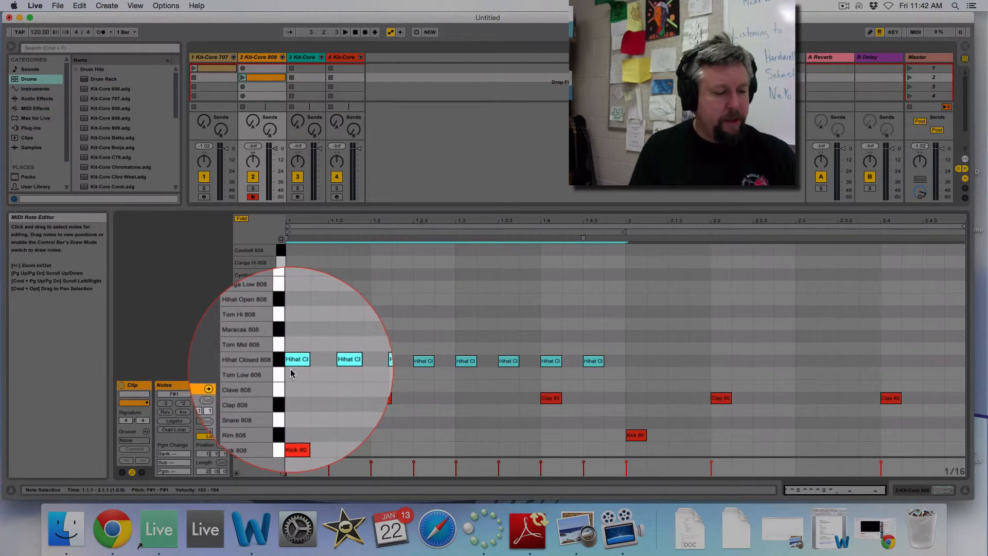
{"action": "left_click", "coordinate": [626, 363]}
{"action": "key", "text": "super+v"}
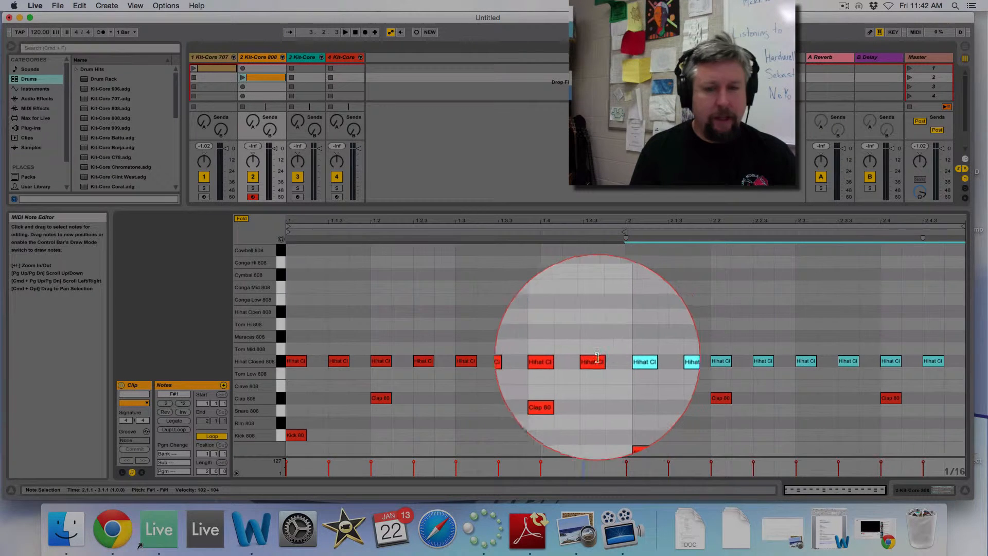
Draw a Clap 808 note at 1.2.4 and Kick 808 notes at 1.3.2, 1.3.3 and 1.3.4.
{"action": "key", "text": "b"}
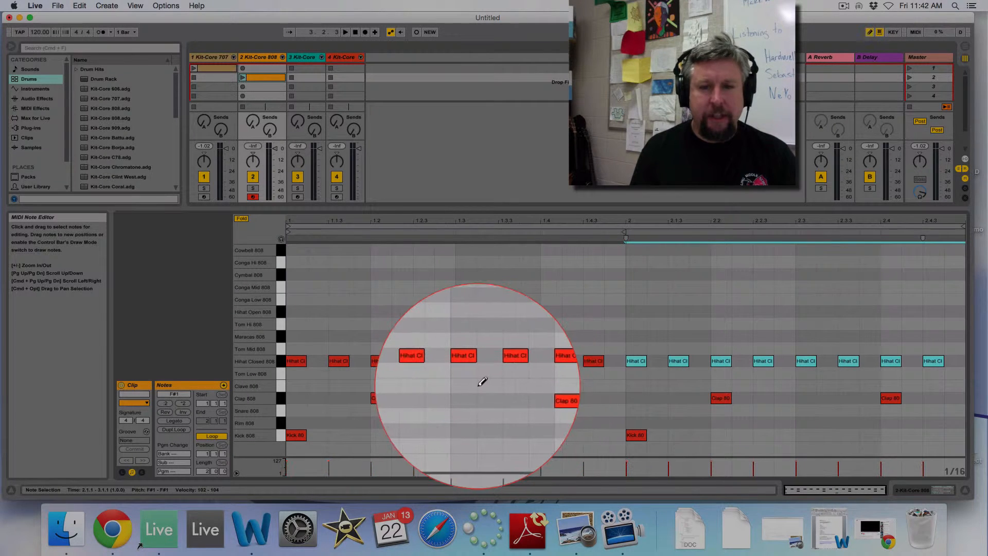
{"action": "left_click", "coordinate": [445, 398]}
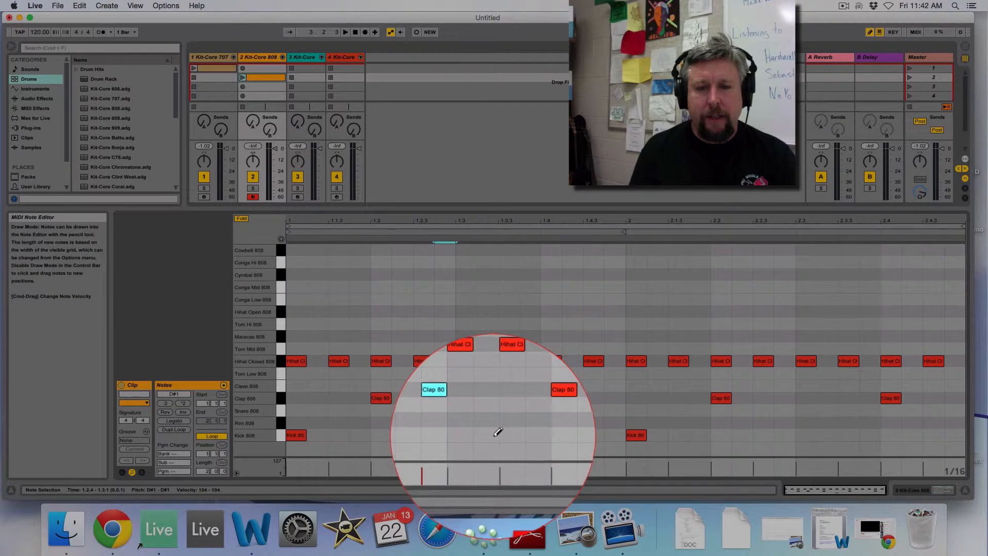
{"action": "left_click_drag", "start_coordinate": [494, 436], "coordinate": [527, 434]}
Draw extra Hihat Closed 808 sixteenth notes at 1.4.4, 2.1.4 and 2.3.2.
{"action": "left_click", "coordinate": [621, 359]}
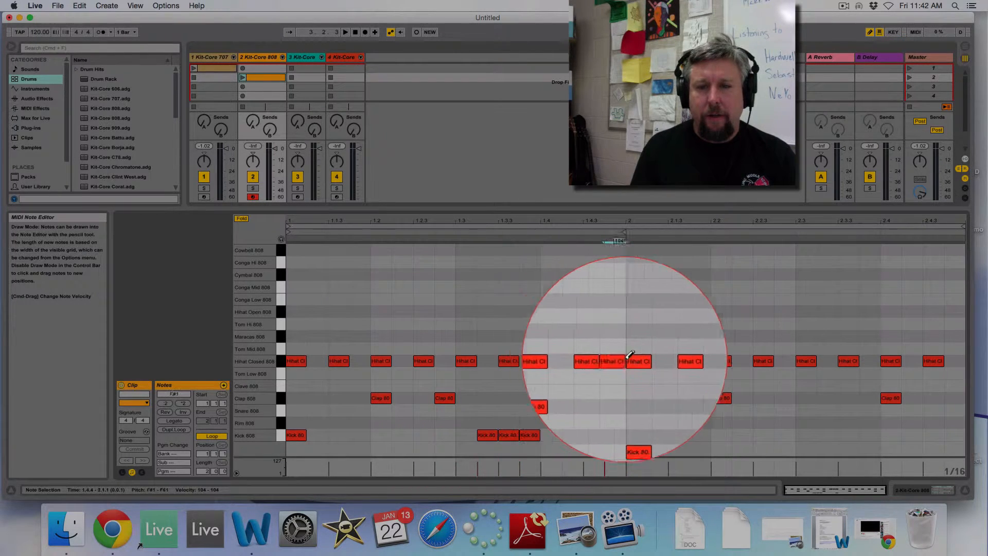
{"action": "left_click", "coordinate": [700, 361]}
{"action": "left_click", "coordinate": [827, 361]}
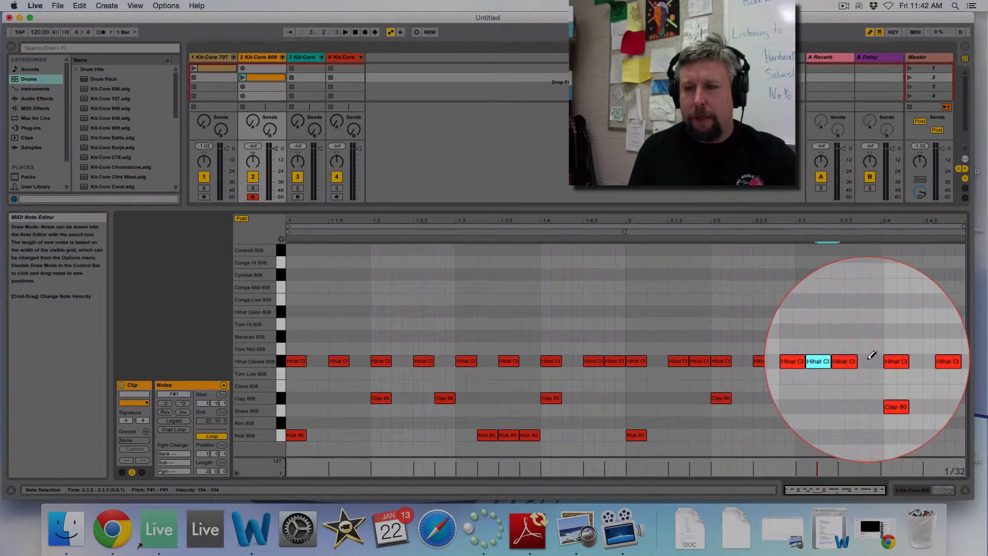
Draw 1/32 Hihat Closed 808 notes at 2.3.4 and throughout 2.4.2 and 2.4.4, plus a Cymbal 808 note at 1.1.
{"action": "key", "text": "super+1"}
{"action": "left_click", "coordinate": [865, 361]}
{"action": "left_click", "coordinate": [898, 361]}
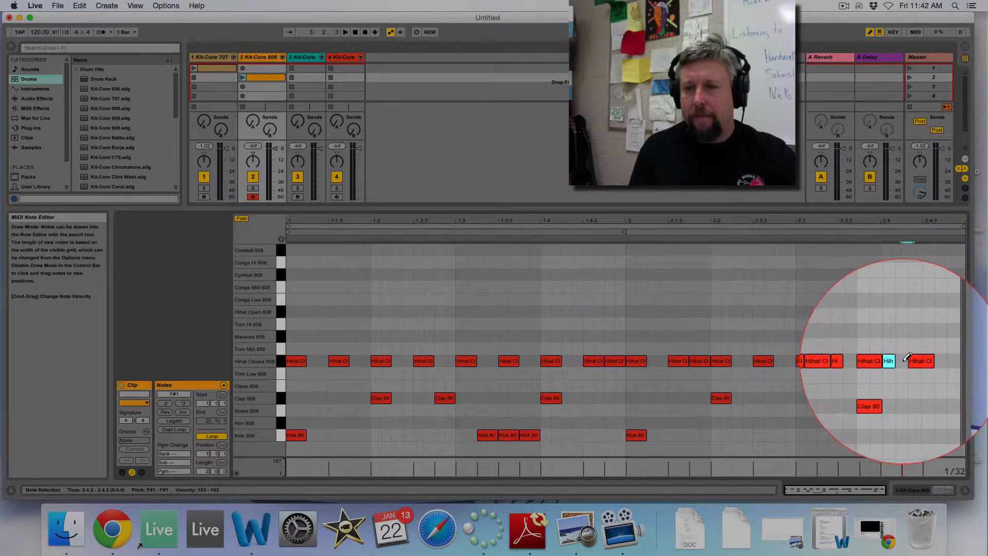
{"action": "left_click", "coordinate": [909, 360]}
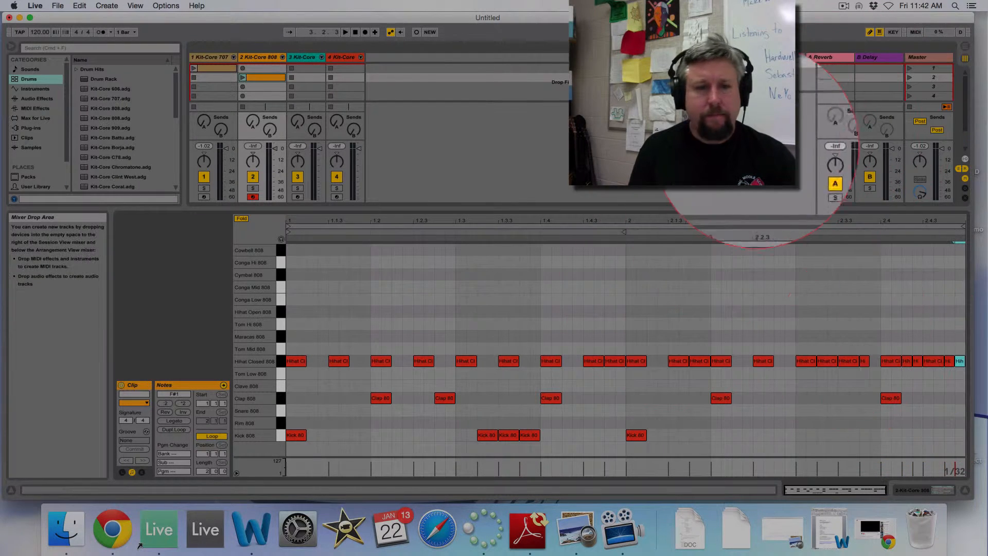
{"action": "left_click", "coordinate": [294, 273]}
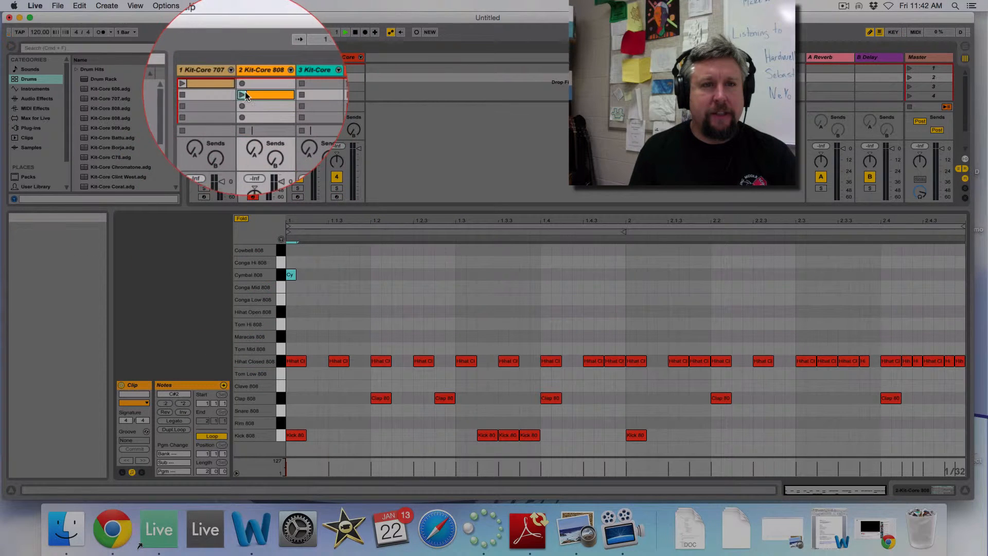
With the Kit-Core 808 clip launched, set the tempo to 93 BPM and rename the second scene "93 bpm".
{"action": "left_click", "coordinate": [243, 93]}
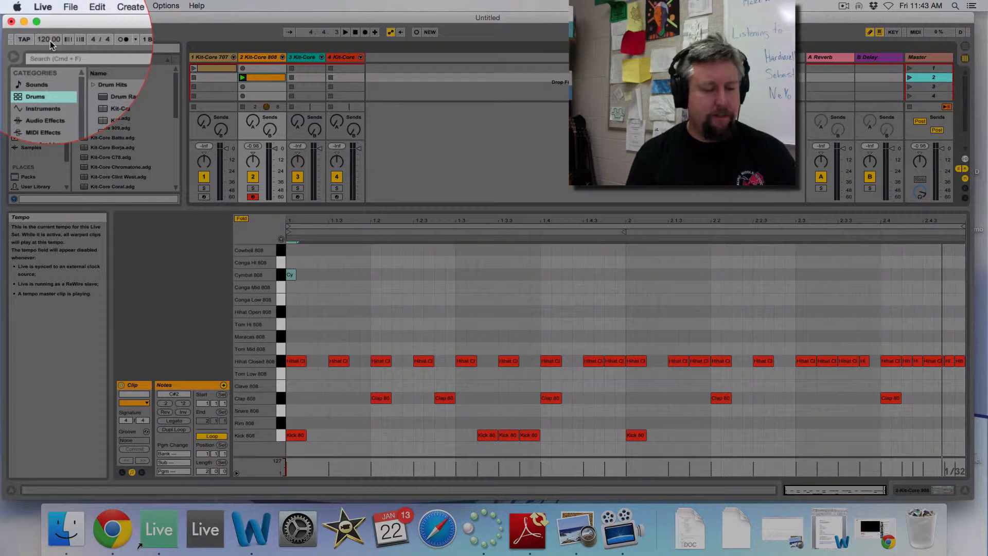
{"action": "left_click_drag", "start_coordinate": [50, 42], "coordinate": [50, 66]}
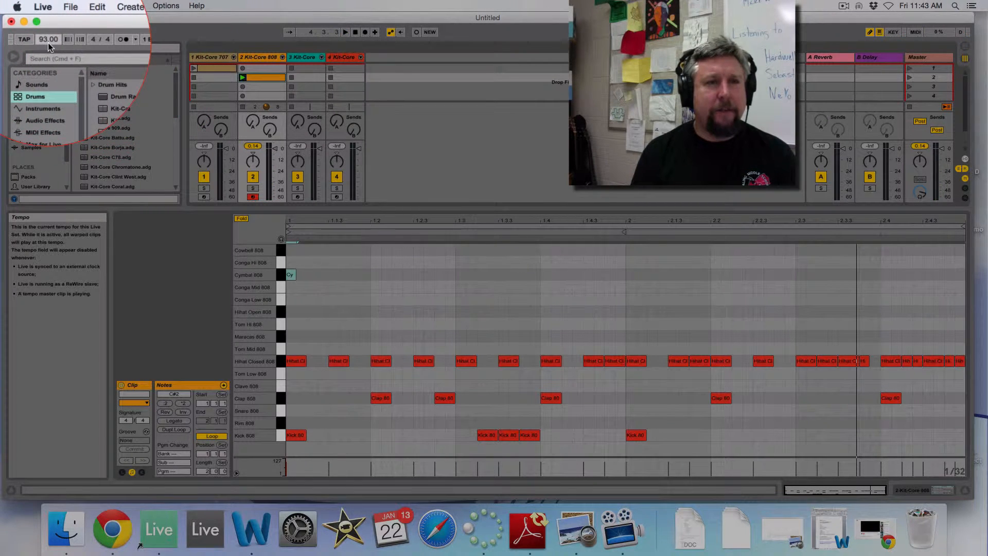
{"action": "left_click", "coordinate": [921, 98]}
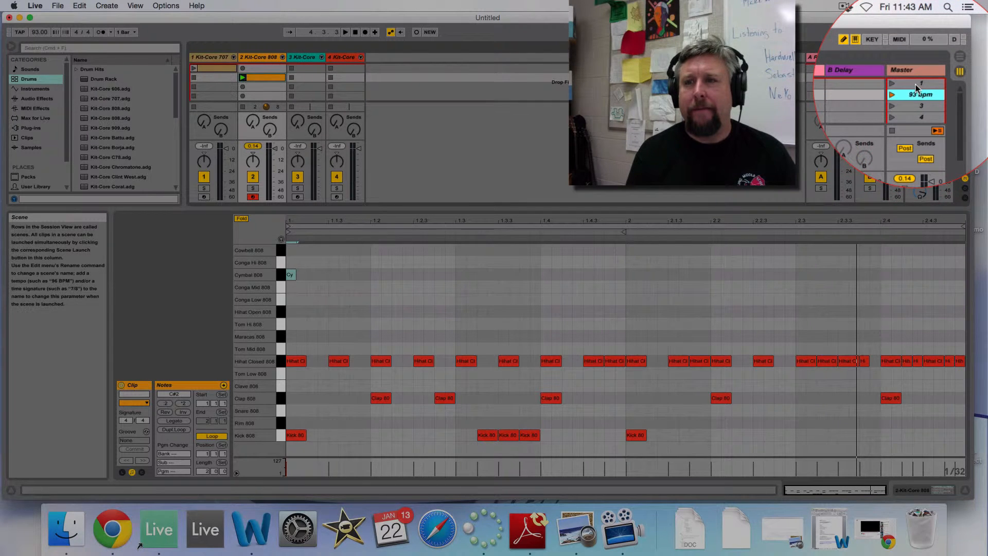
Launch the first scene, set the tempo to 144 BPM and rename that scene "144 bpm".
{"action": "left_click", "coordinate": [915, 84]}
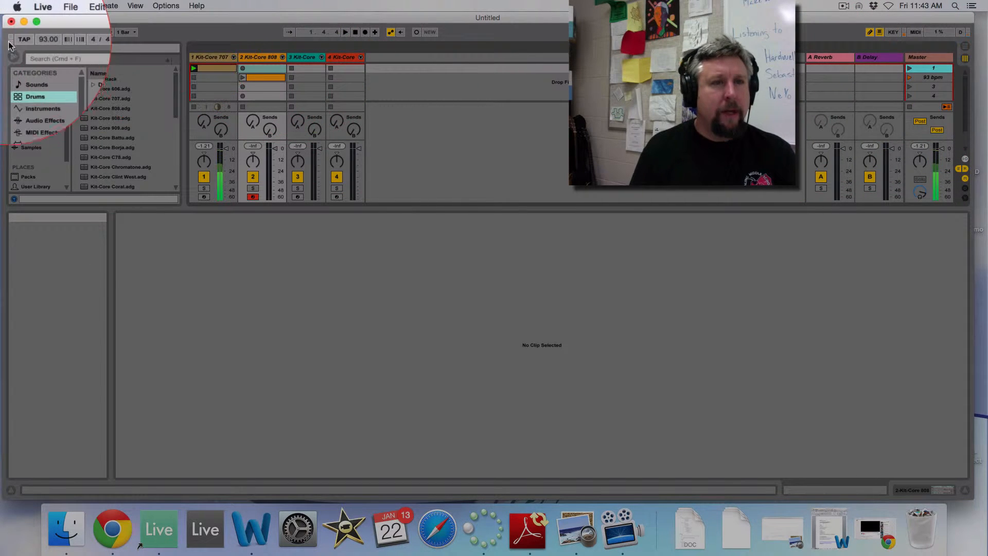
{"action": "left_click", "coordinate": [48, 40]}
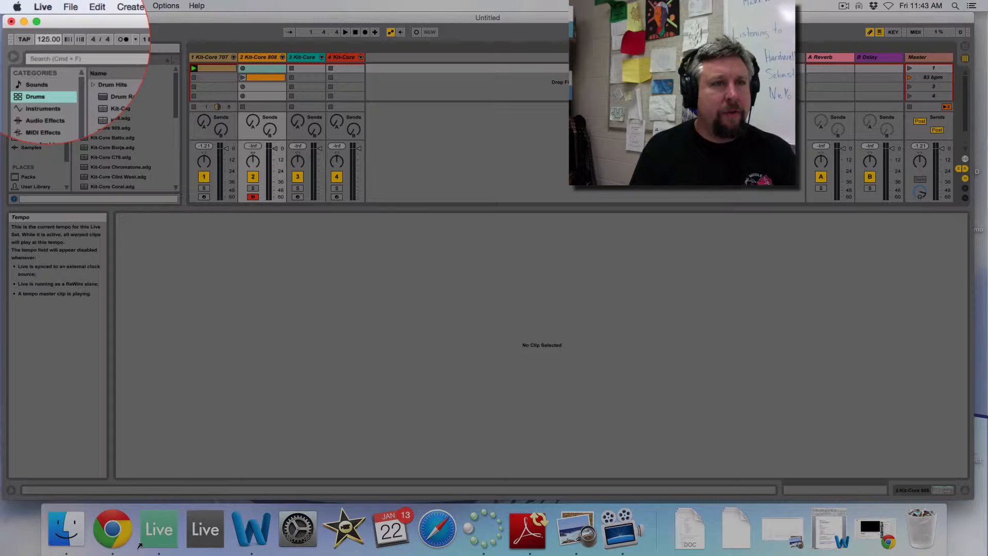
{"action": "key", "text": "space"}
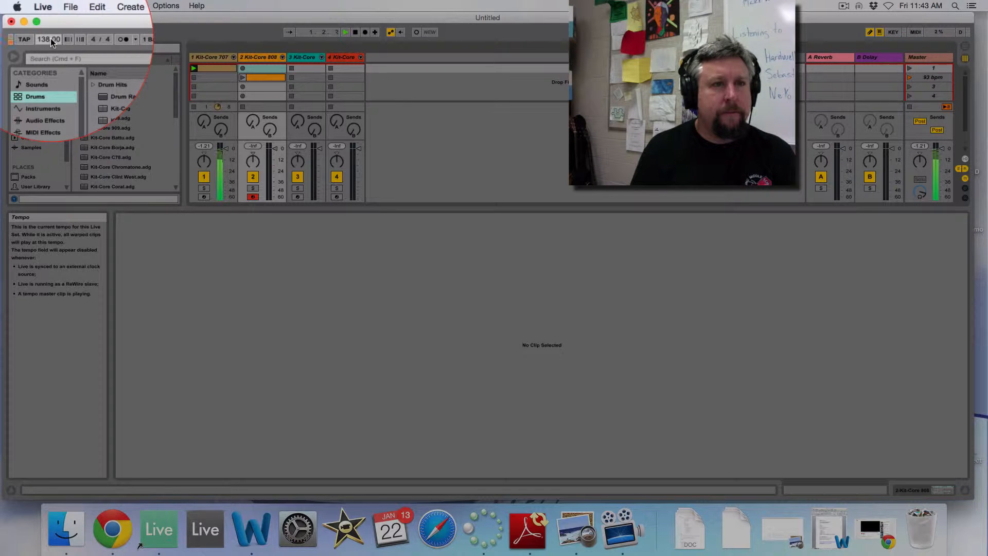
{"action": "left_click_drag", "start_coordinate": [51, 38], "coordinate": [51, 37]}
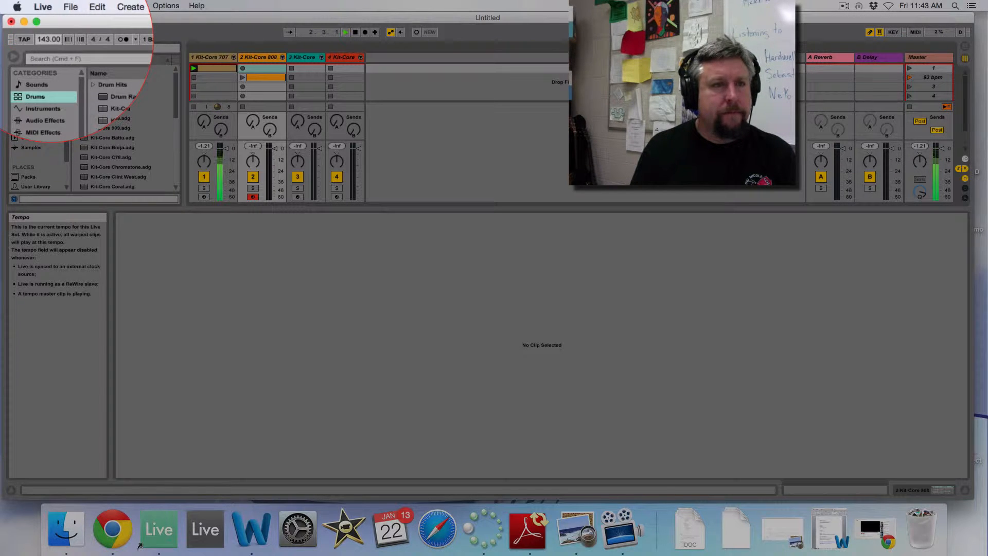
{"action": "key", "text": "space"}
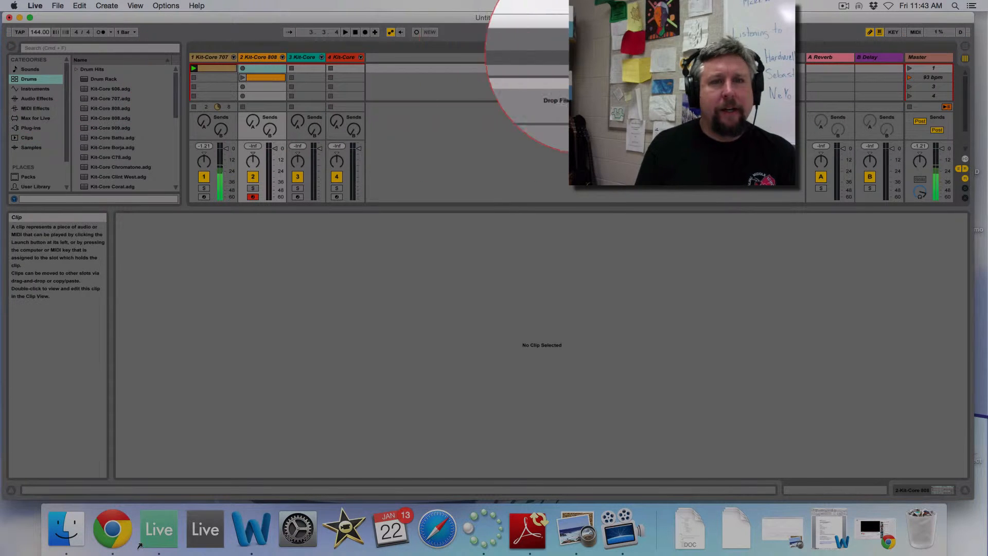
{"action": "left_click", "coordinate": [916, 87]}
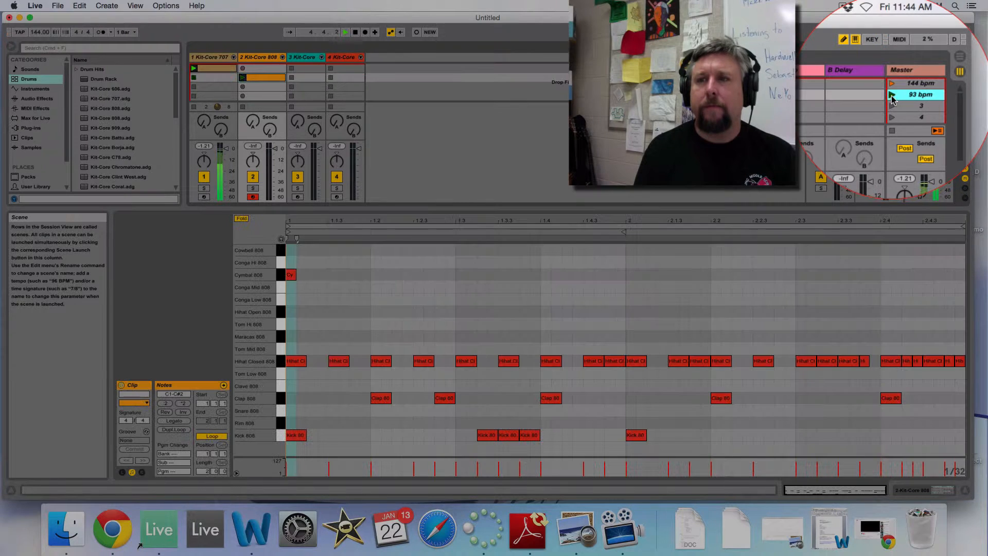
Launch the 93 bpm scene to audition its tempo change, and stop playback.
{"action": "left_click", "coordinate": [891, 96]}
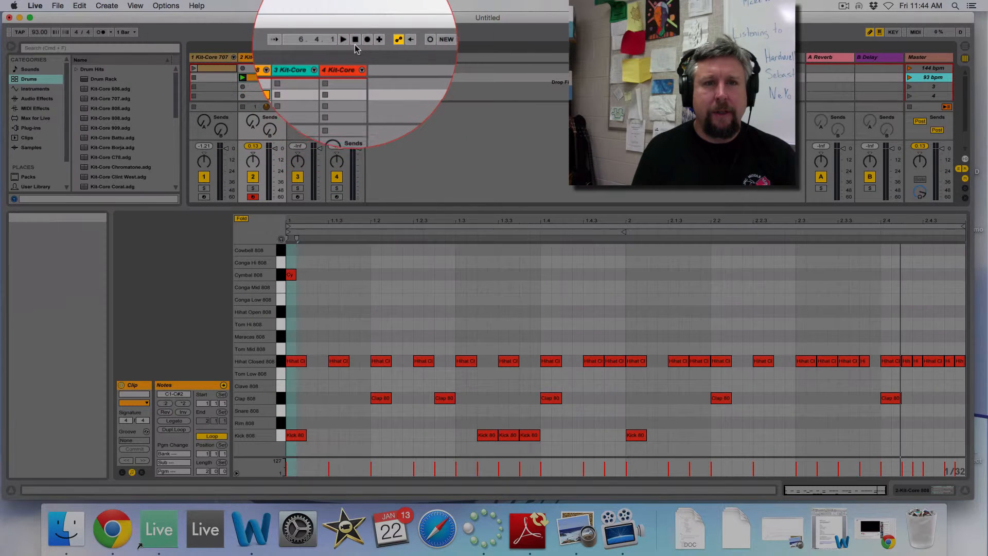
{"action": "key", "text": "space"}
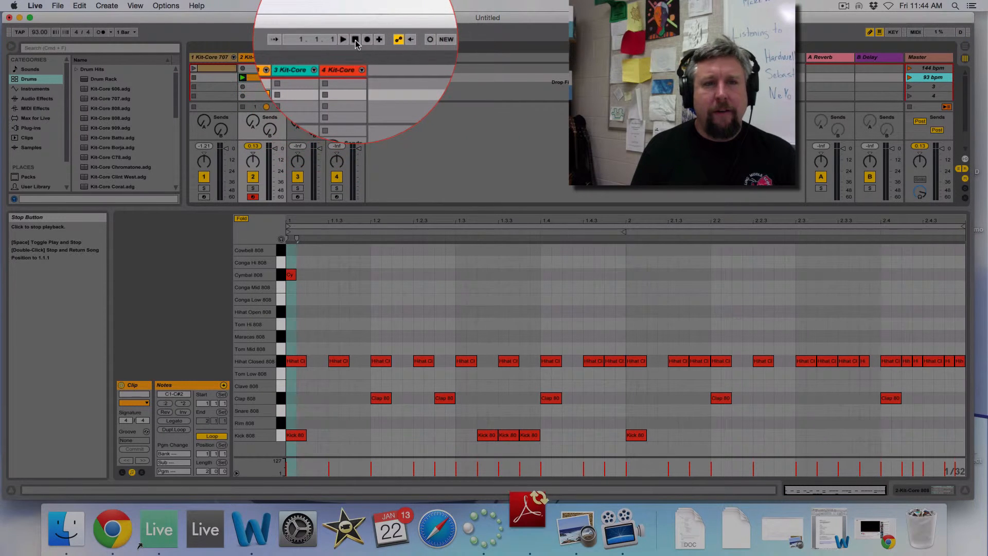
Arm the Kit-Core 909 track and create a clip in its third slot.
{"action": "left_click", "coordinate": [308, 103]}
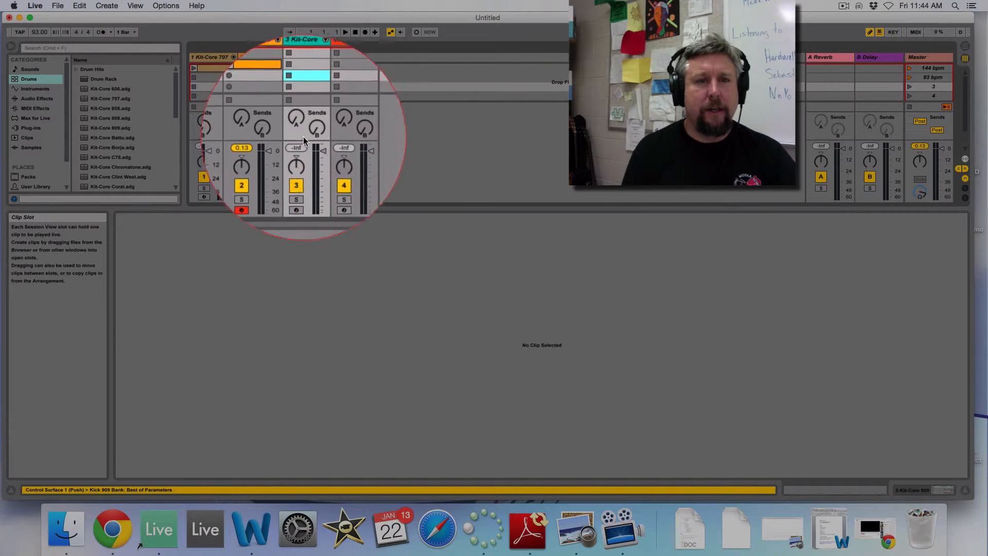
{"action": "left_click", "coordinate": [297, 197]}
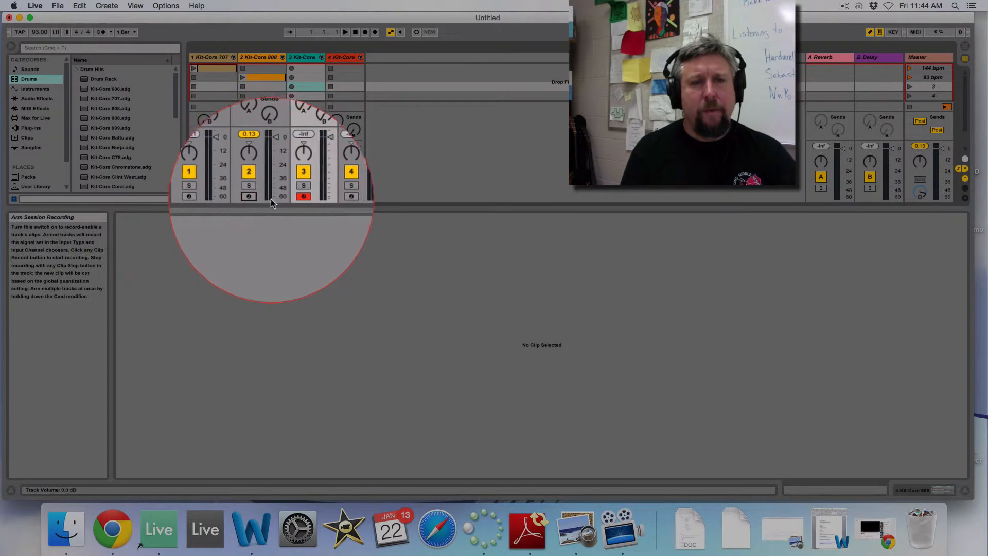
{"action": "left_click", "coordinate": [307, 102]}
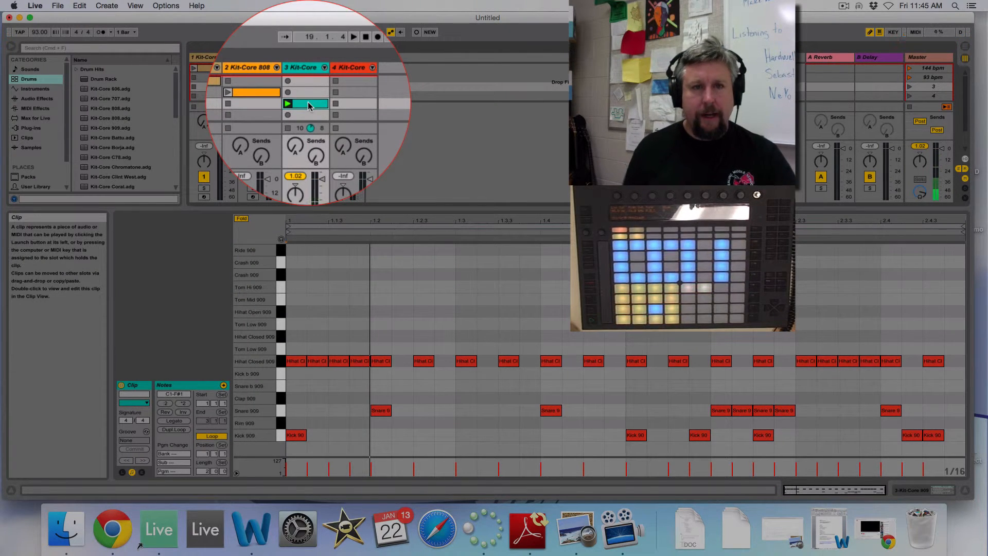
Arm the Kit-Core Four AM track and create a clip in its fourth slot.
{"action": "left_click", "coordinate": [349, 99]}
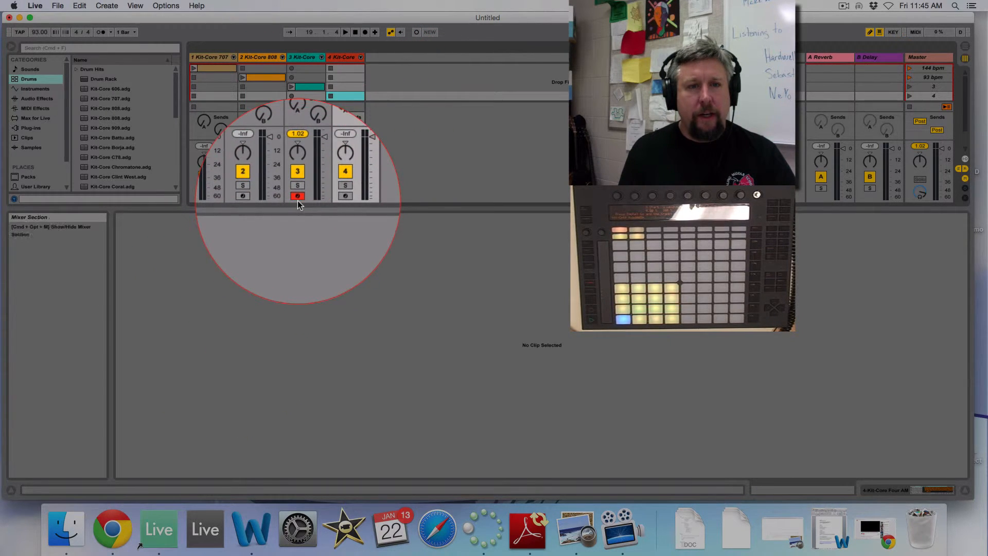
{"action": "left_click", "coordinate": [335, 197]}
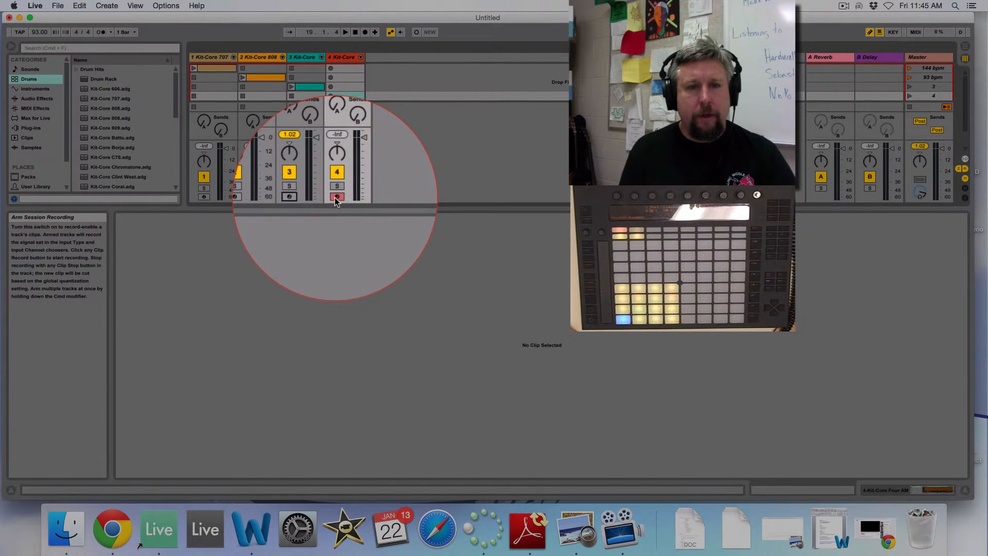
{"action": "left_click", "coordinate": [349, 102]}
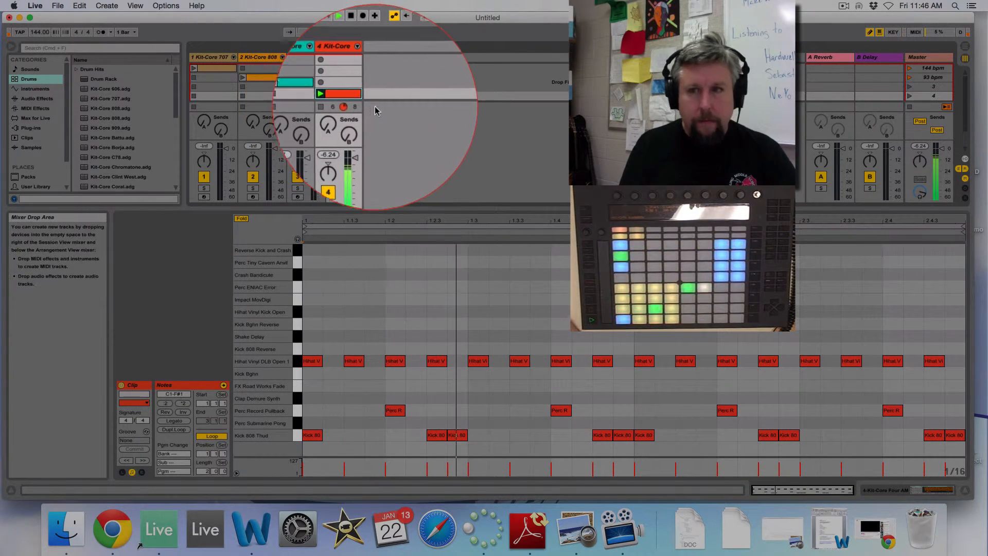
Rename the third scene "120 bpm" and the fourth scene "88 bpm".
{"action": "left_click", "coordinate": [933, 86]}
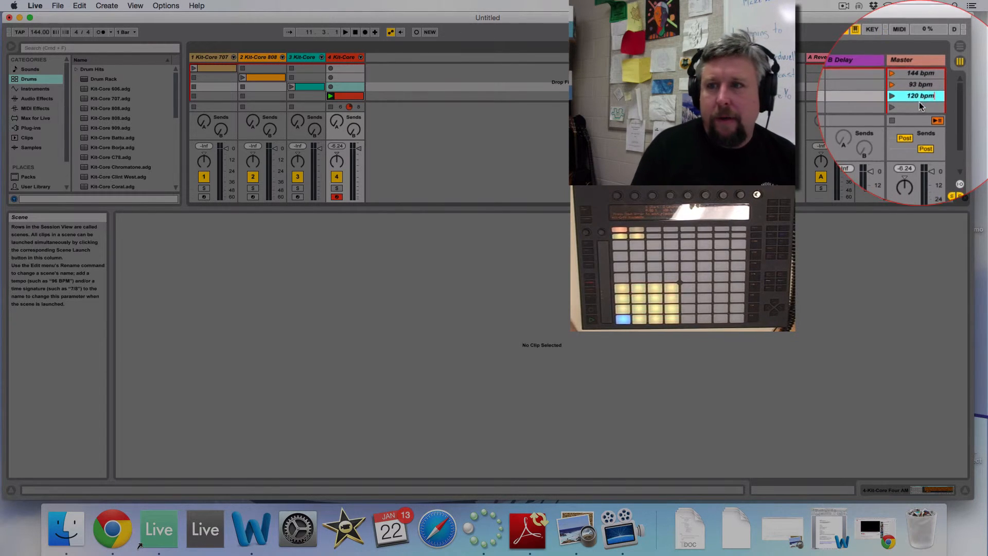
{"action": "left_click", "coordinate": [920, 104]}
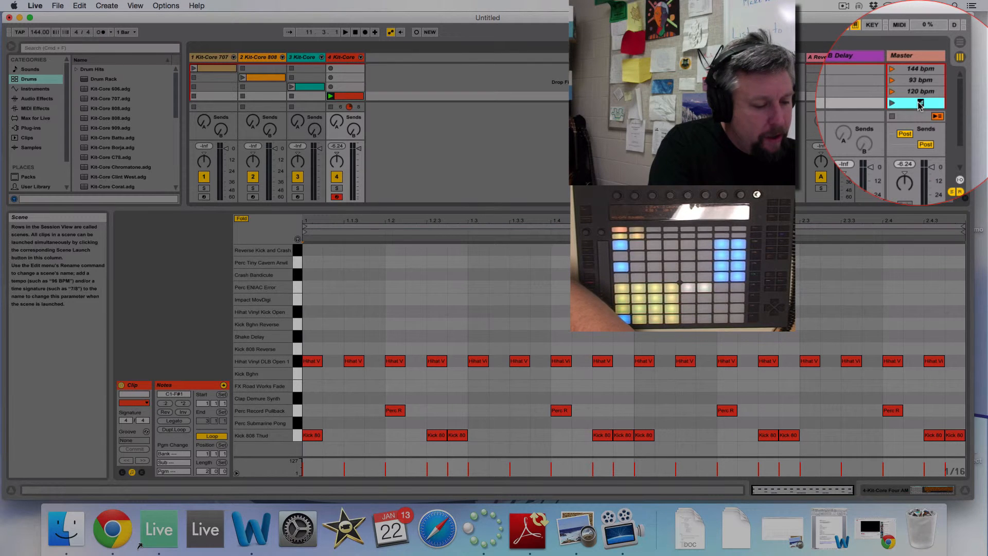
{"action": "type", "text": "88 bp"}
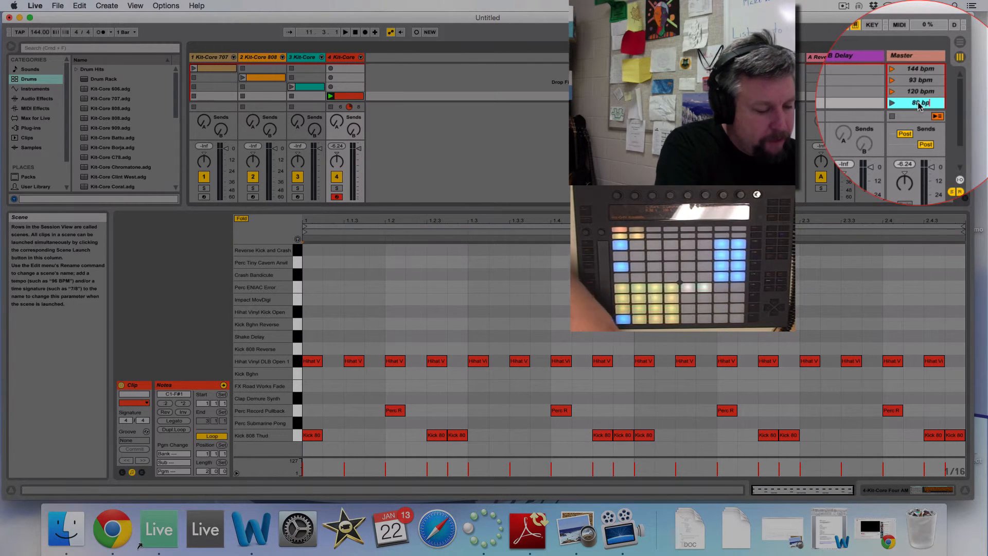
{"action": "type", "text": "m"}
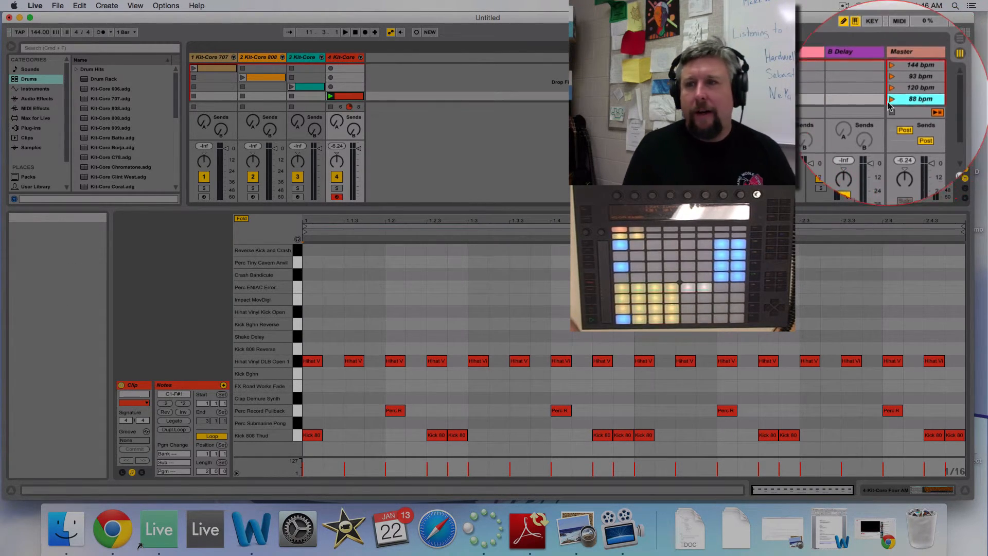
Play and stop the 88 bpm scene, and enlarge the Session View to show more scenes.
{"action": "left_click", "coordinate": [892, 103]}
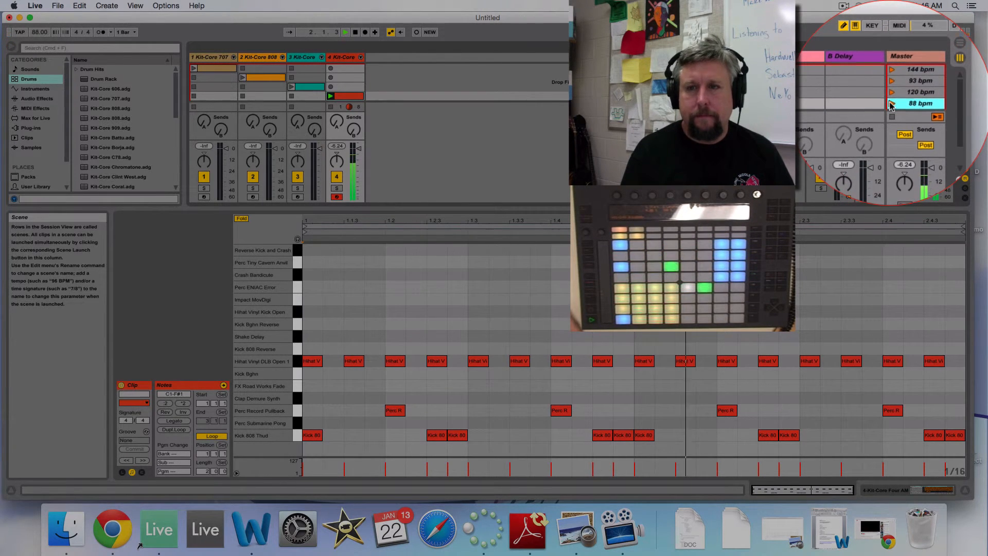
{"action": "left_click", "coordinate": [355, 41]}
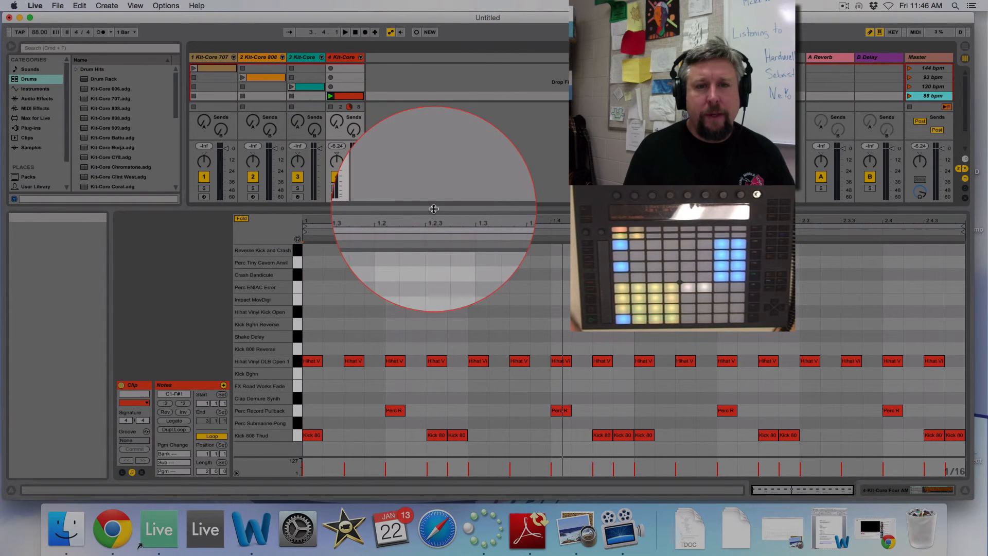
{"action": "left_click_drag", "start_coordinate": [432, 215], "coordinate": [433, 240]}
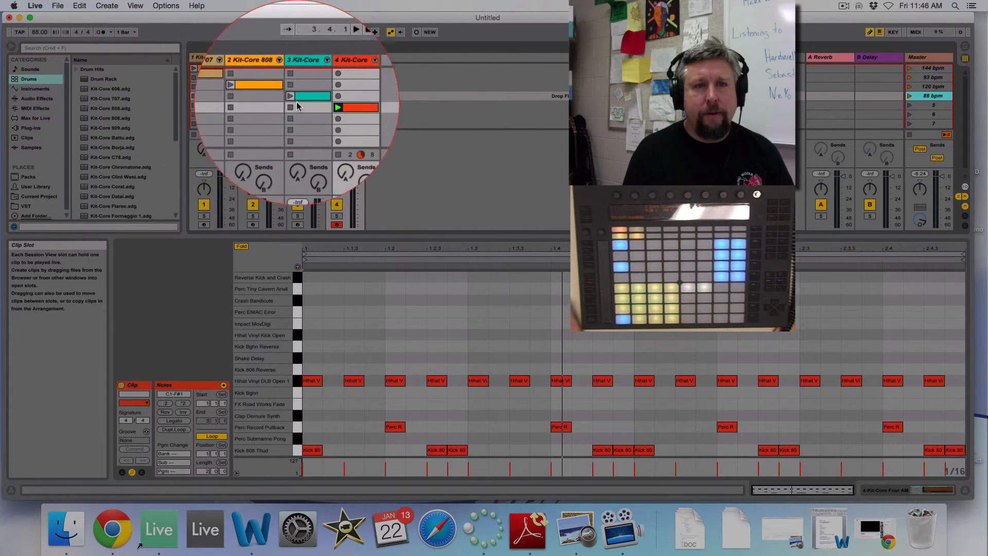